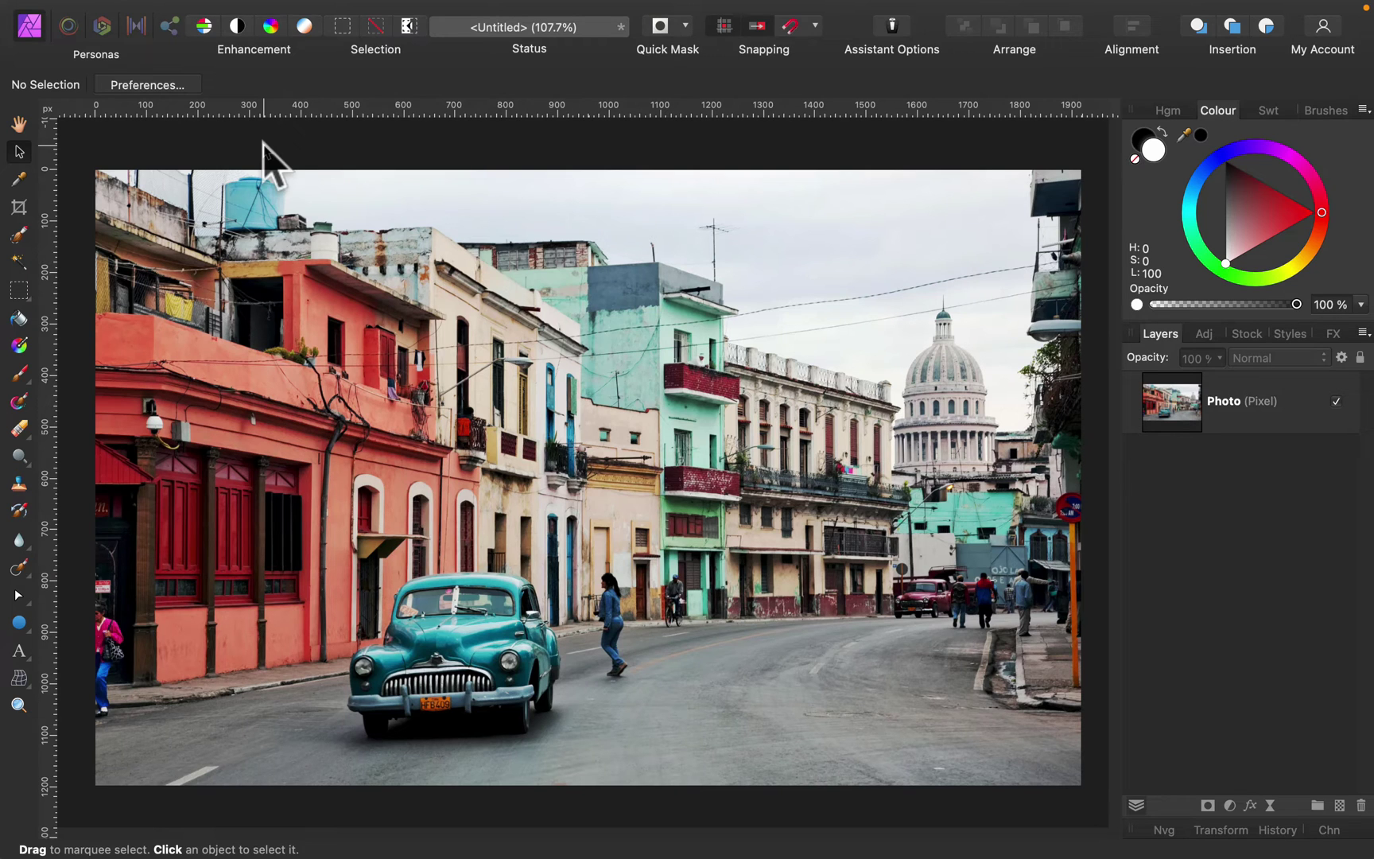
Duplicate the street Photo layer, hide the top copy, and open Adjustments for the bottom layer.
left_click(1278, 394)
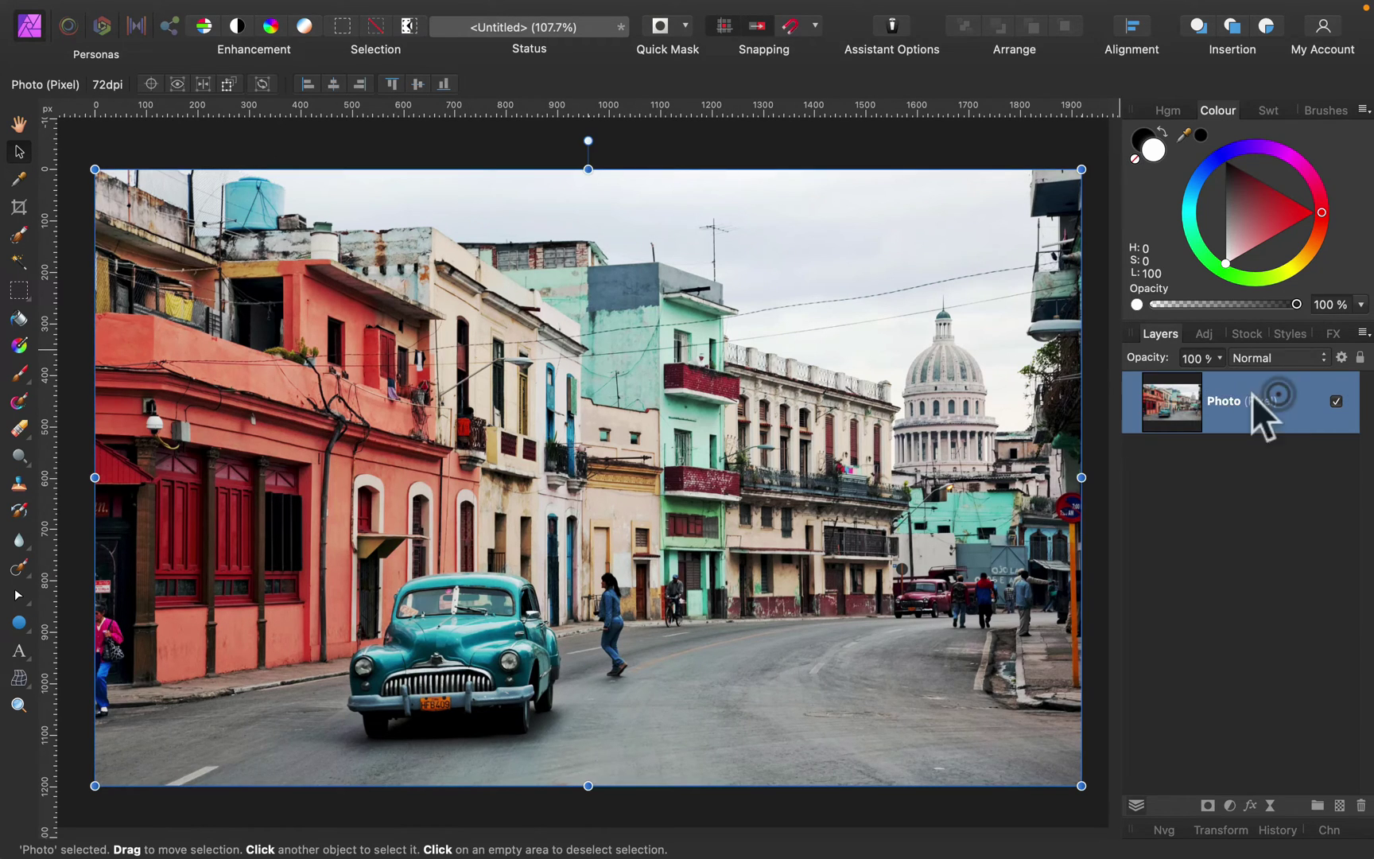
right_click(1266, 382)
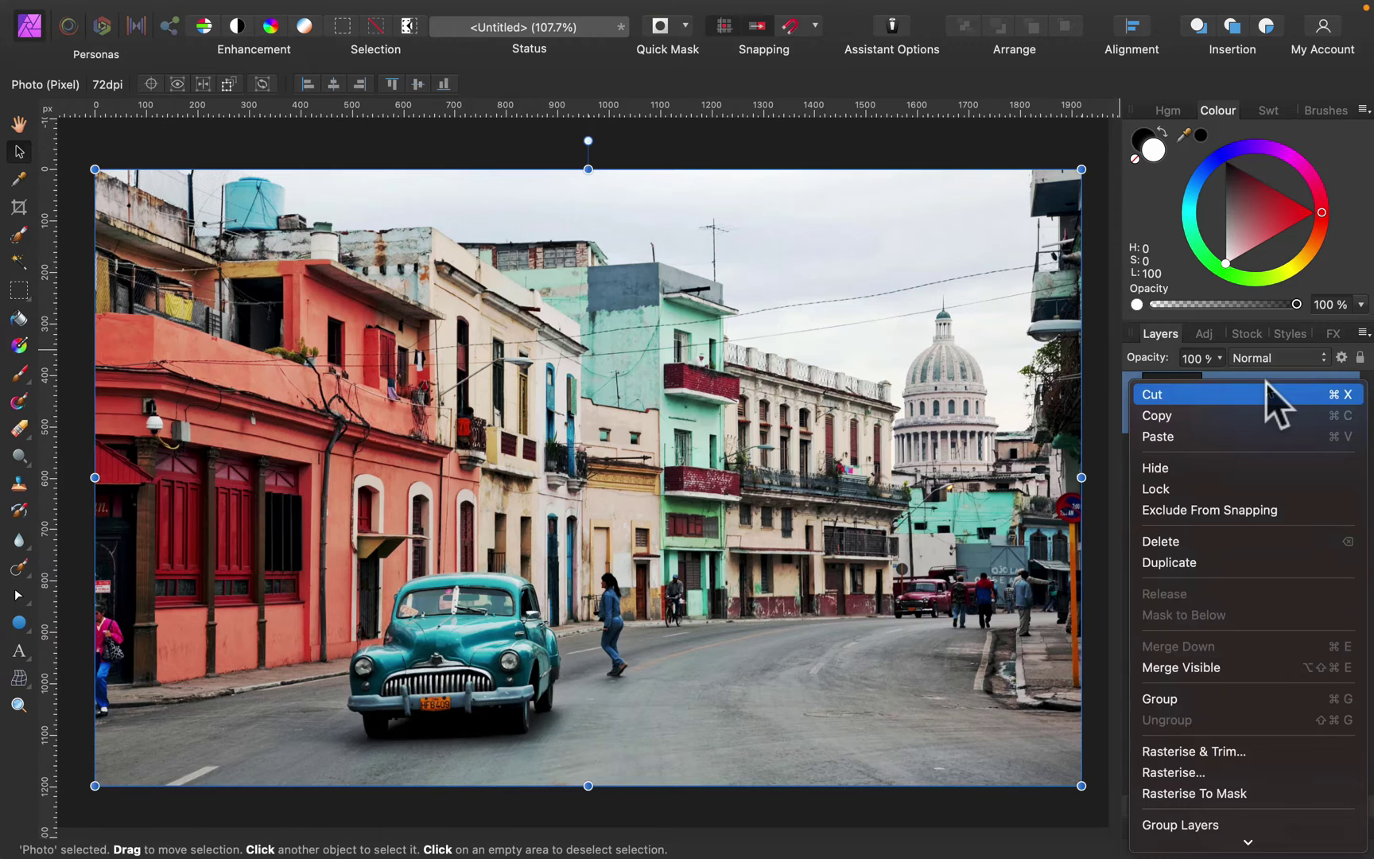
left_click(1177, 561)
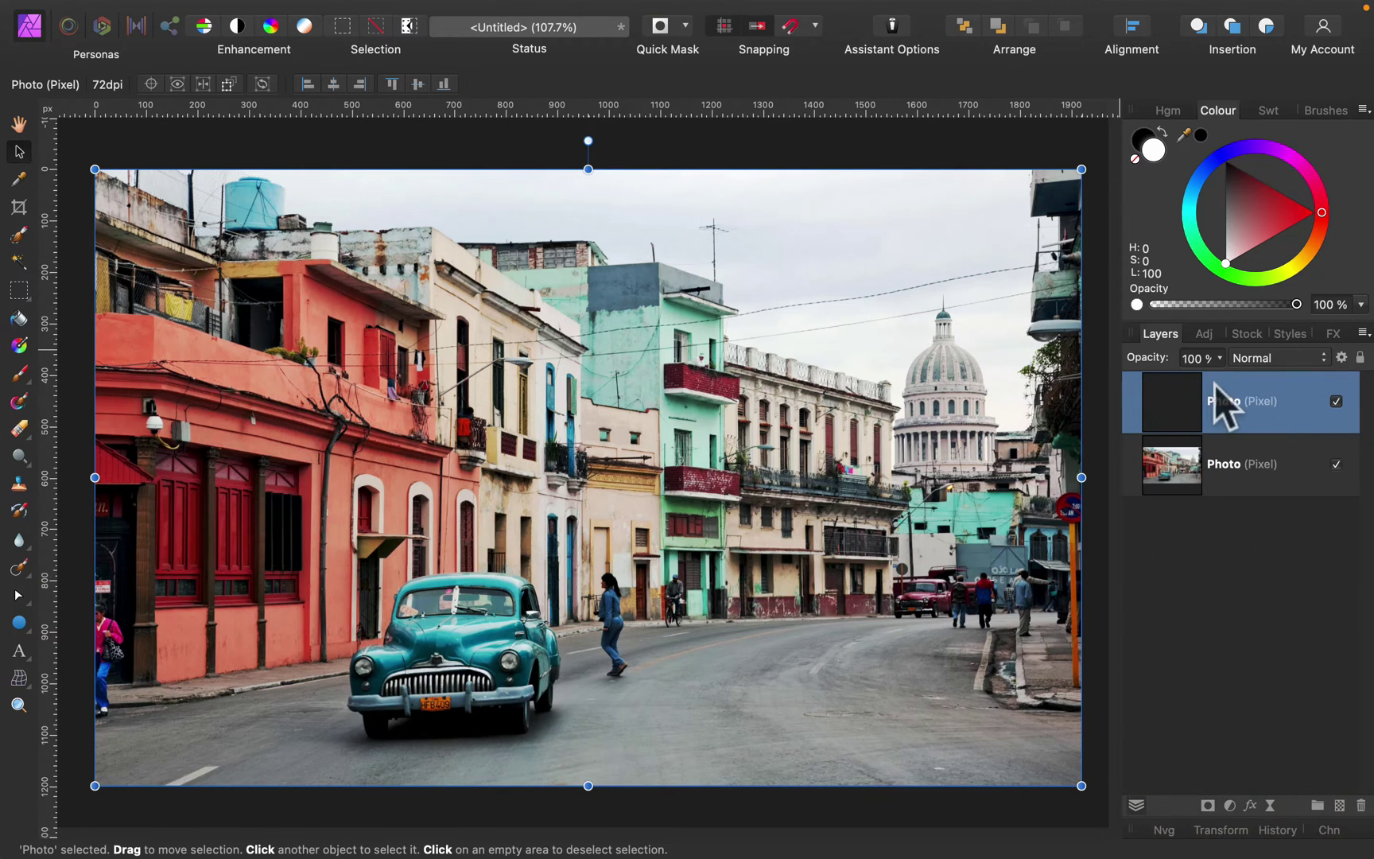
left_click(1337, 402)
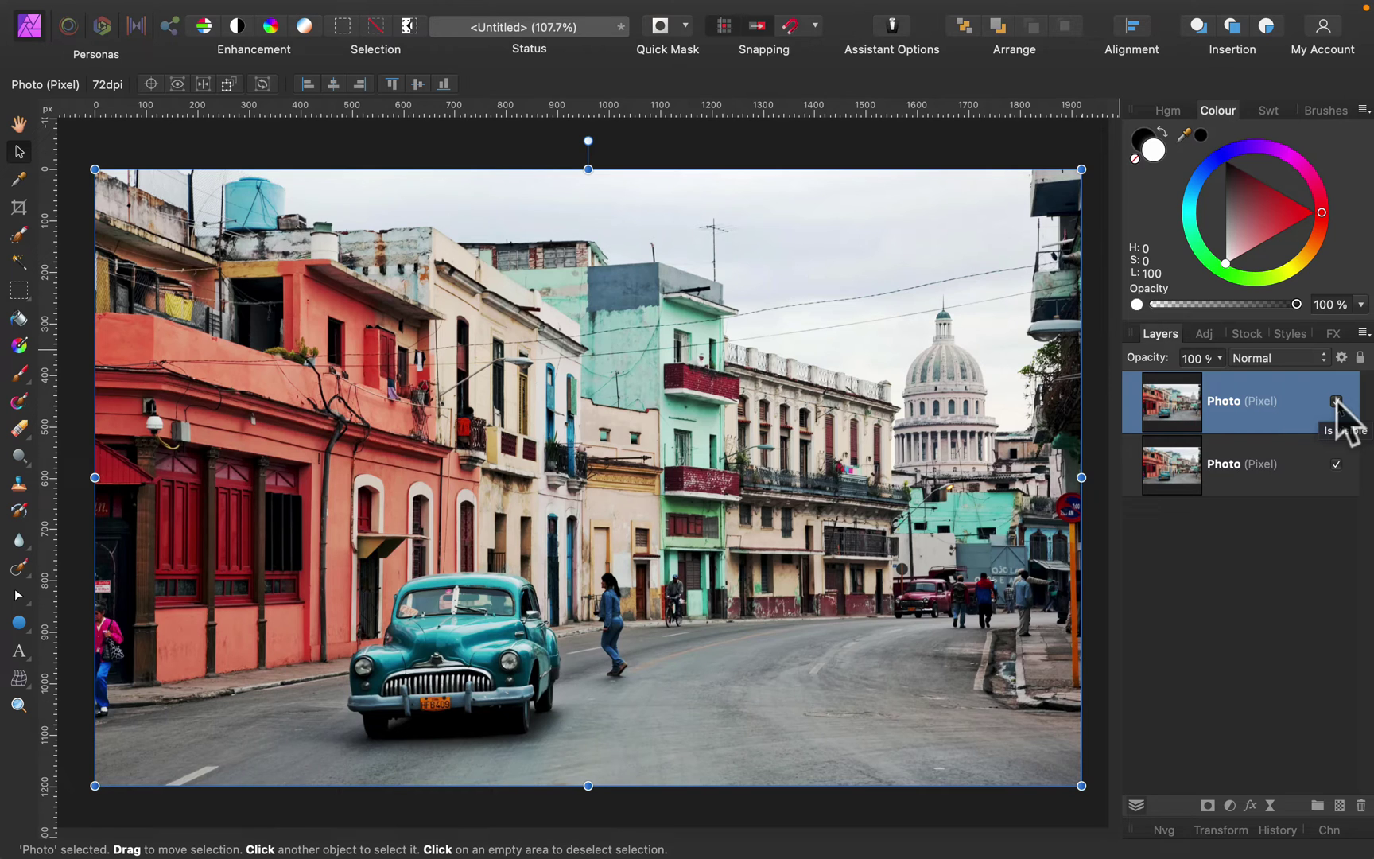
left_click(1306, 470)
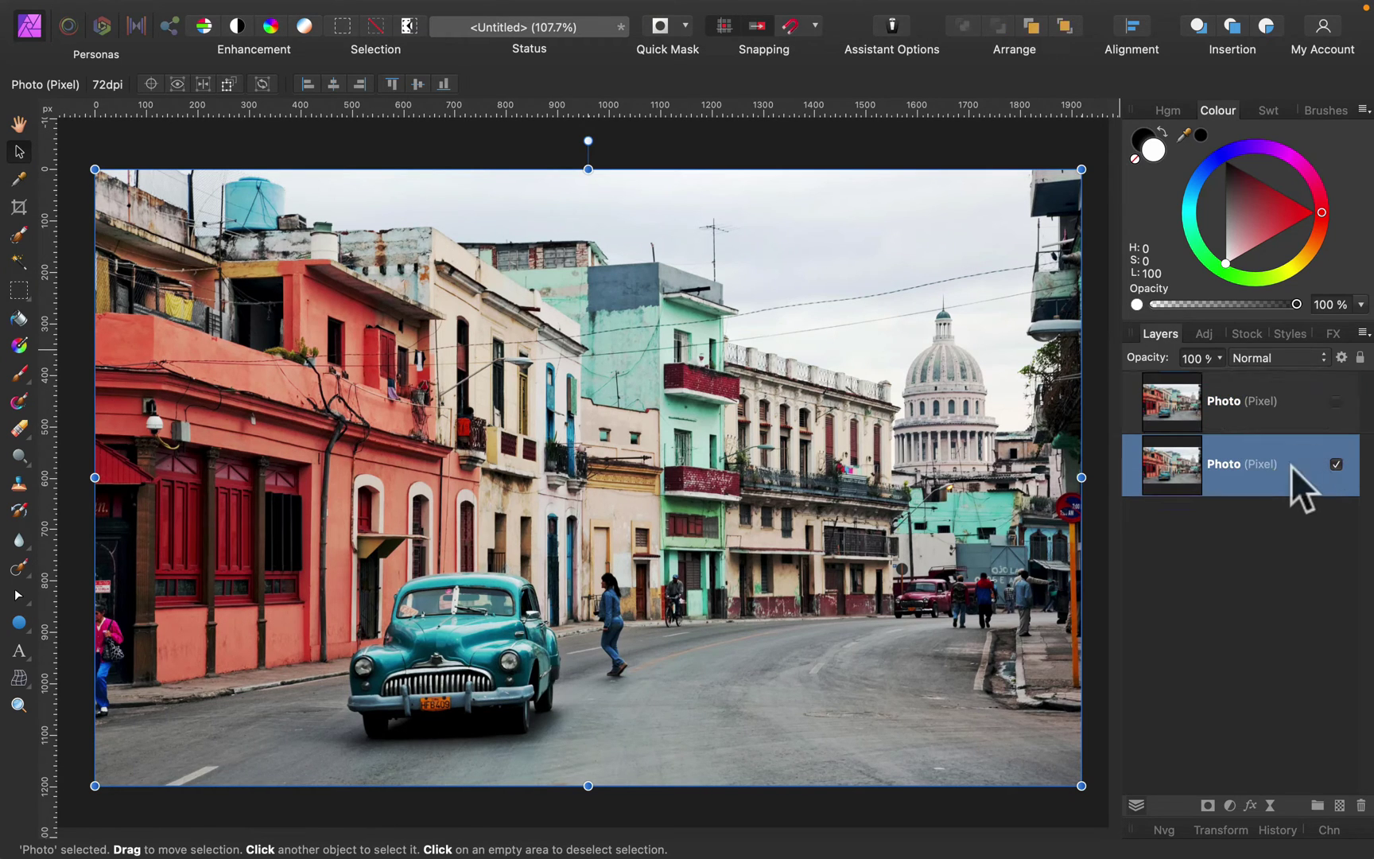
left_click(1205, 333)
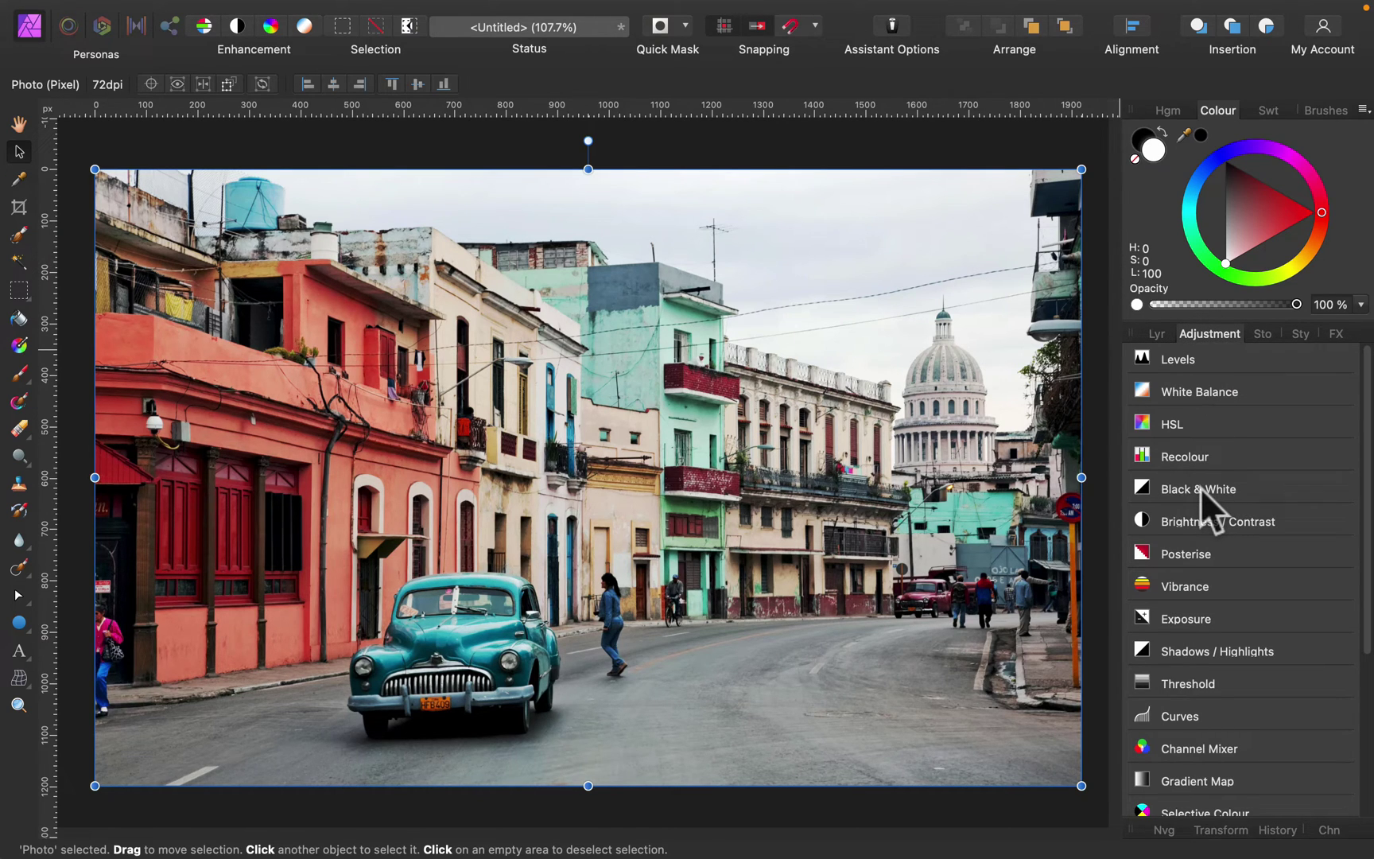
Apply the Black & White Default preset, darken the reds, and merge it into the photo.
mouse_move(1195, 487)
left_click(1174, 527)
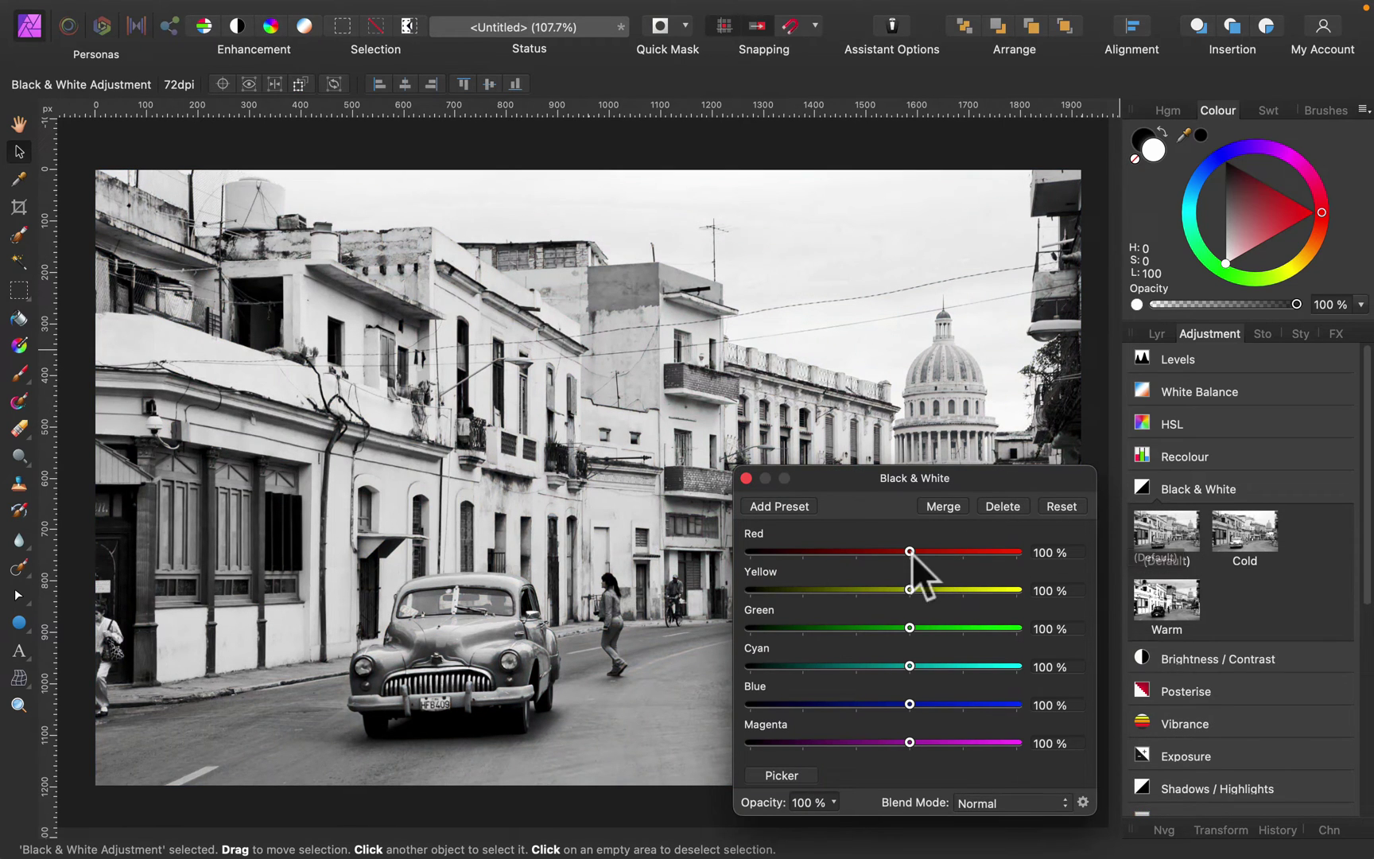
left_click_drag(895, 551, 909, 705)
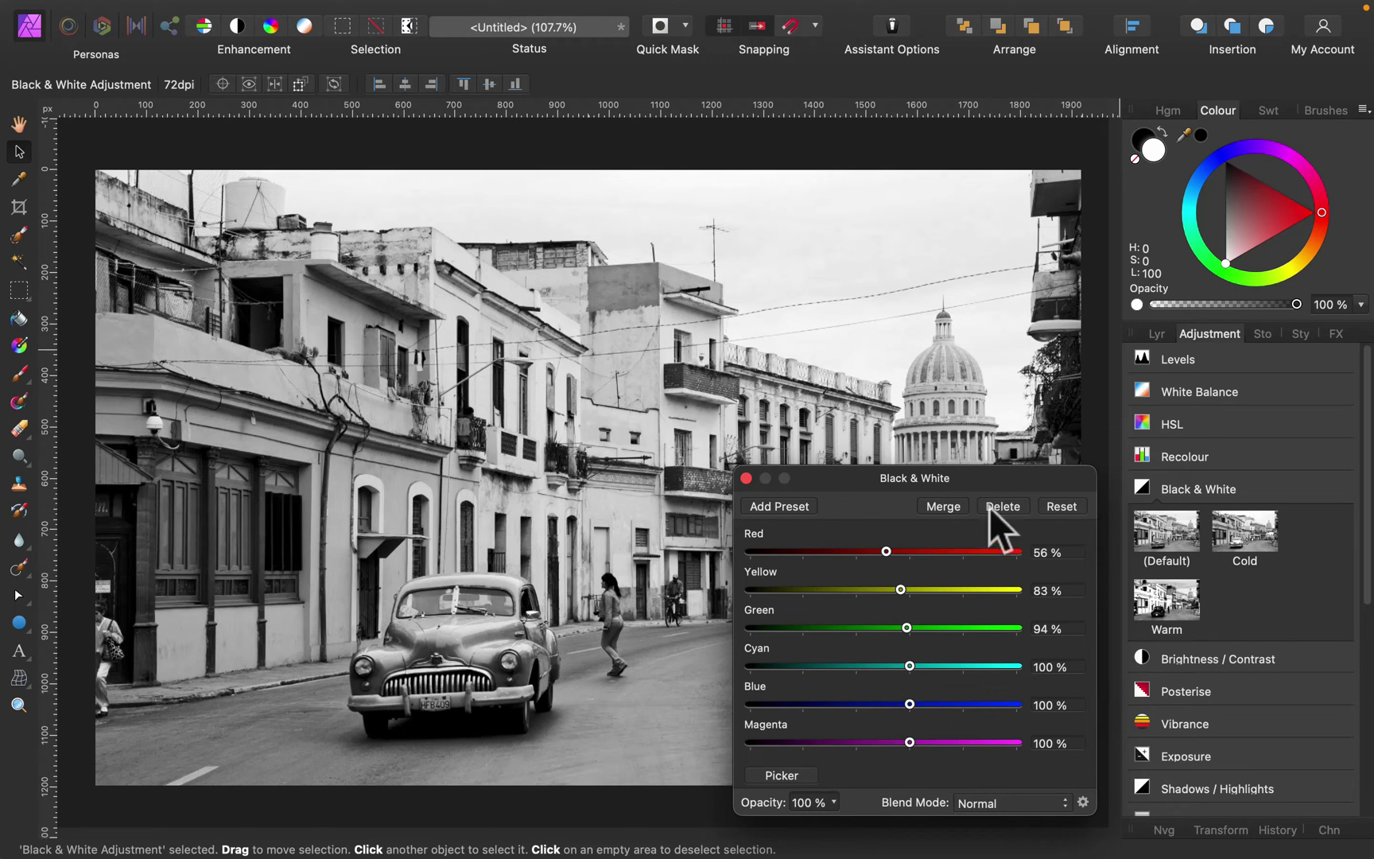
left_click(944, 507)
Compare with the colour copy by briefly showing it, then hide it again.
left_click(1157, 333)
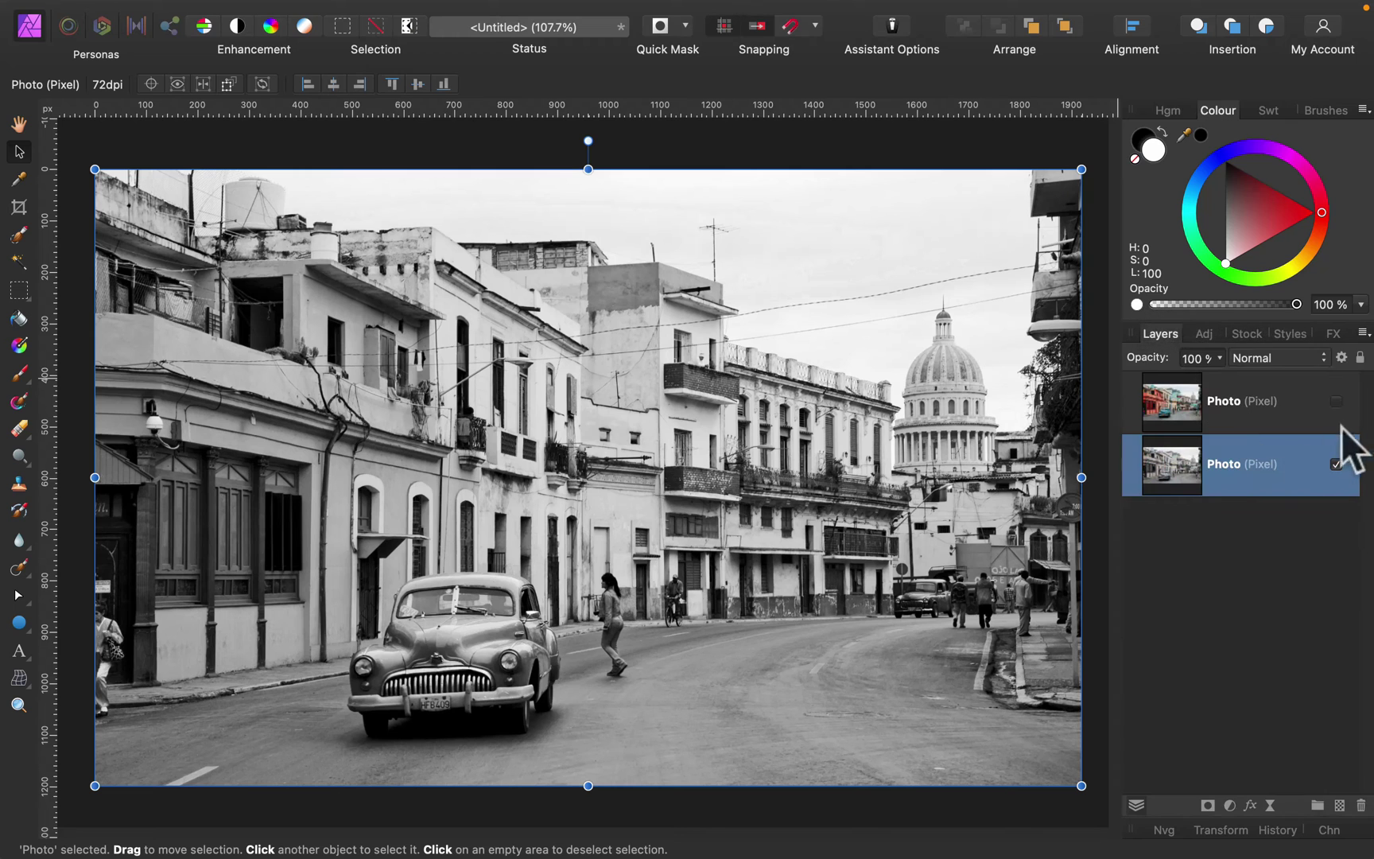
left_click(1336, 401)
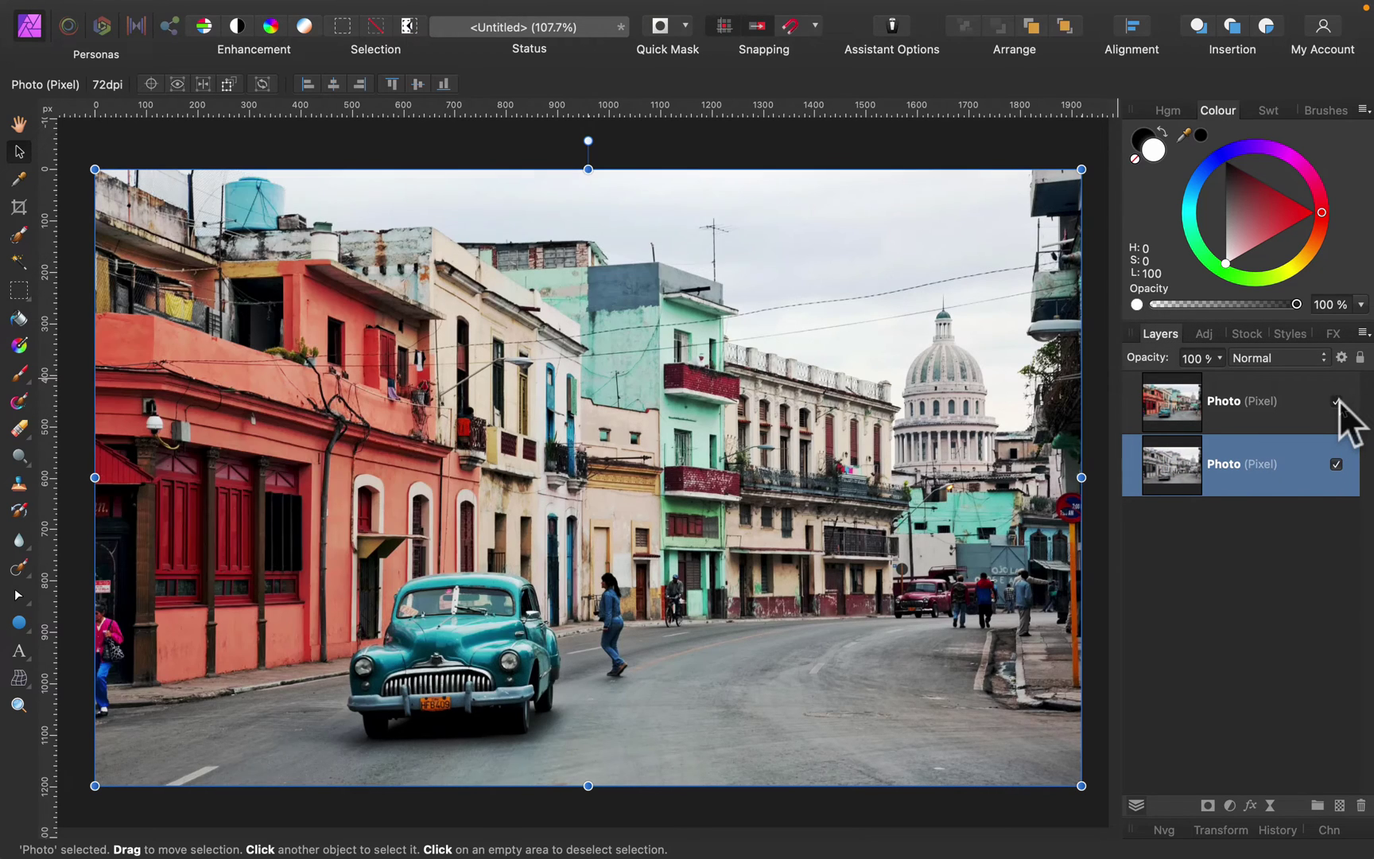
left_click(1336, 400)
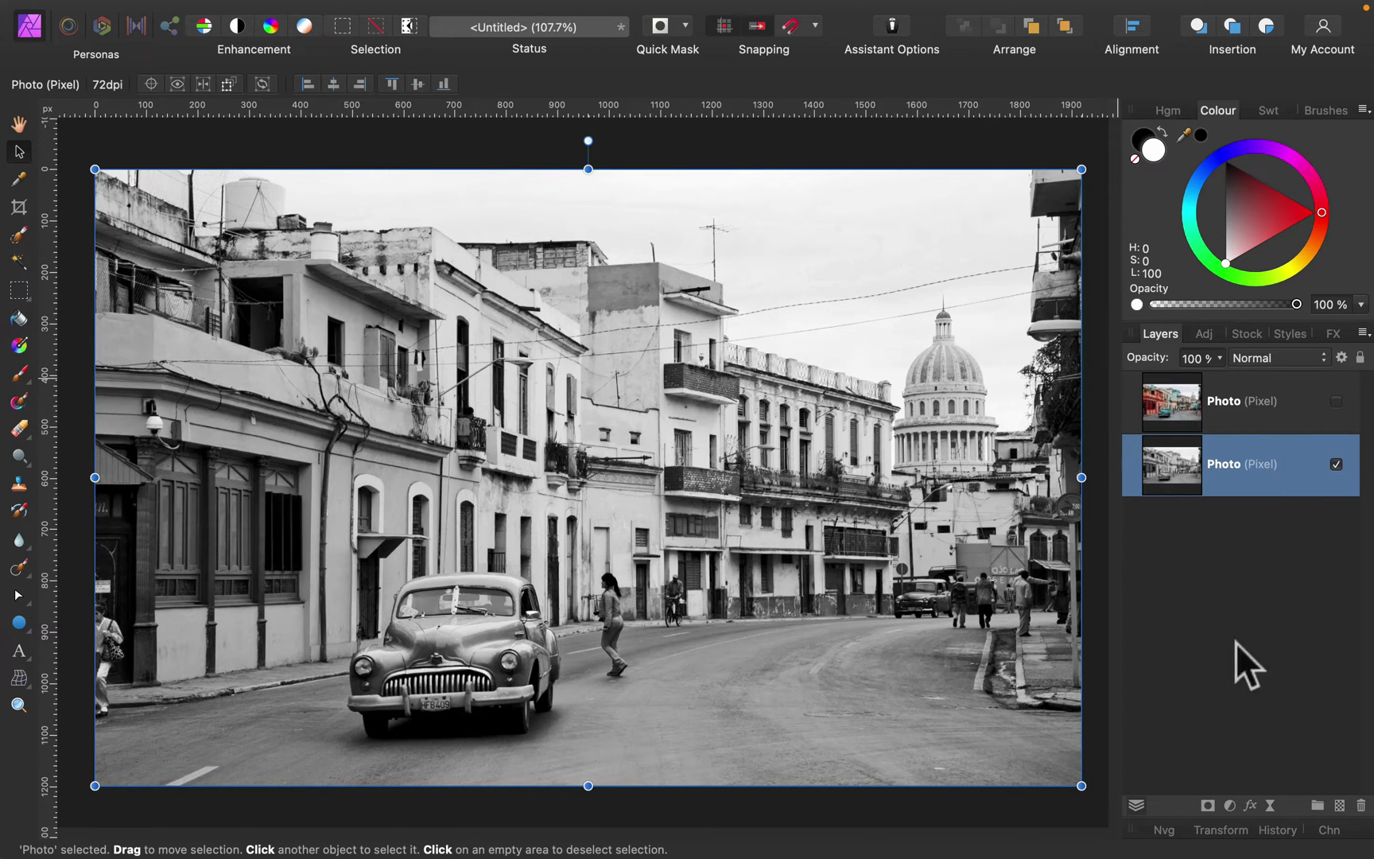
Give the monochrome photo a black Colour Overlay with maximum noise at 20% opacity.
left_click(1249, 804)
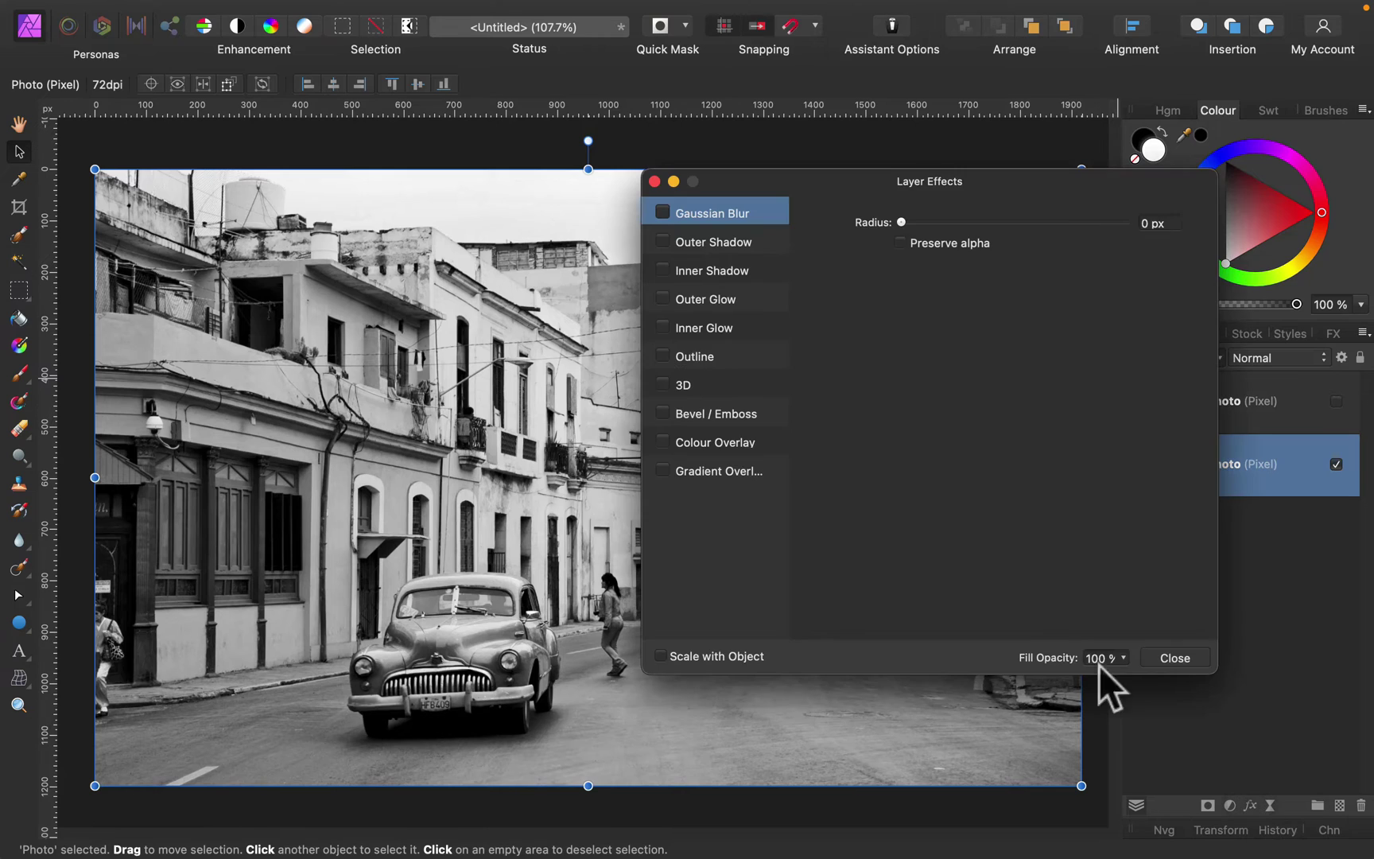
left_click(664, 443)
left_click(705, 441)
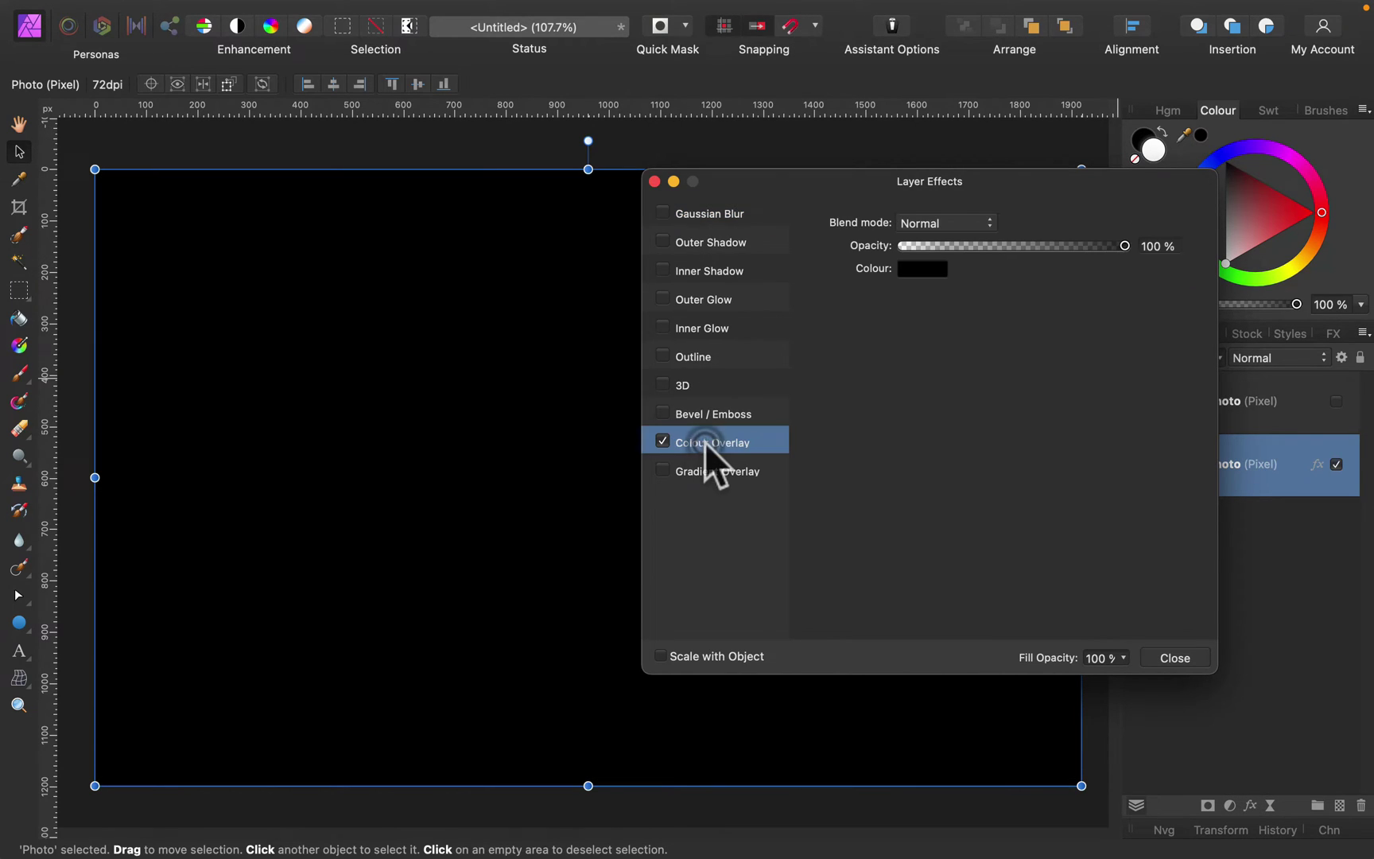
left_click(924, 267)
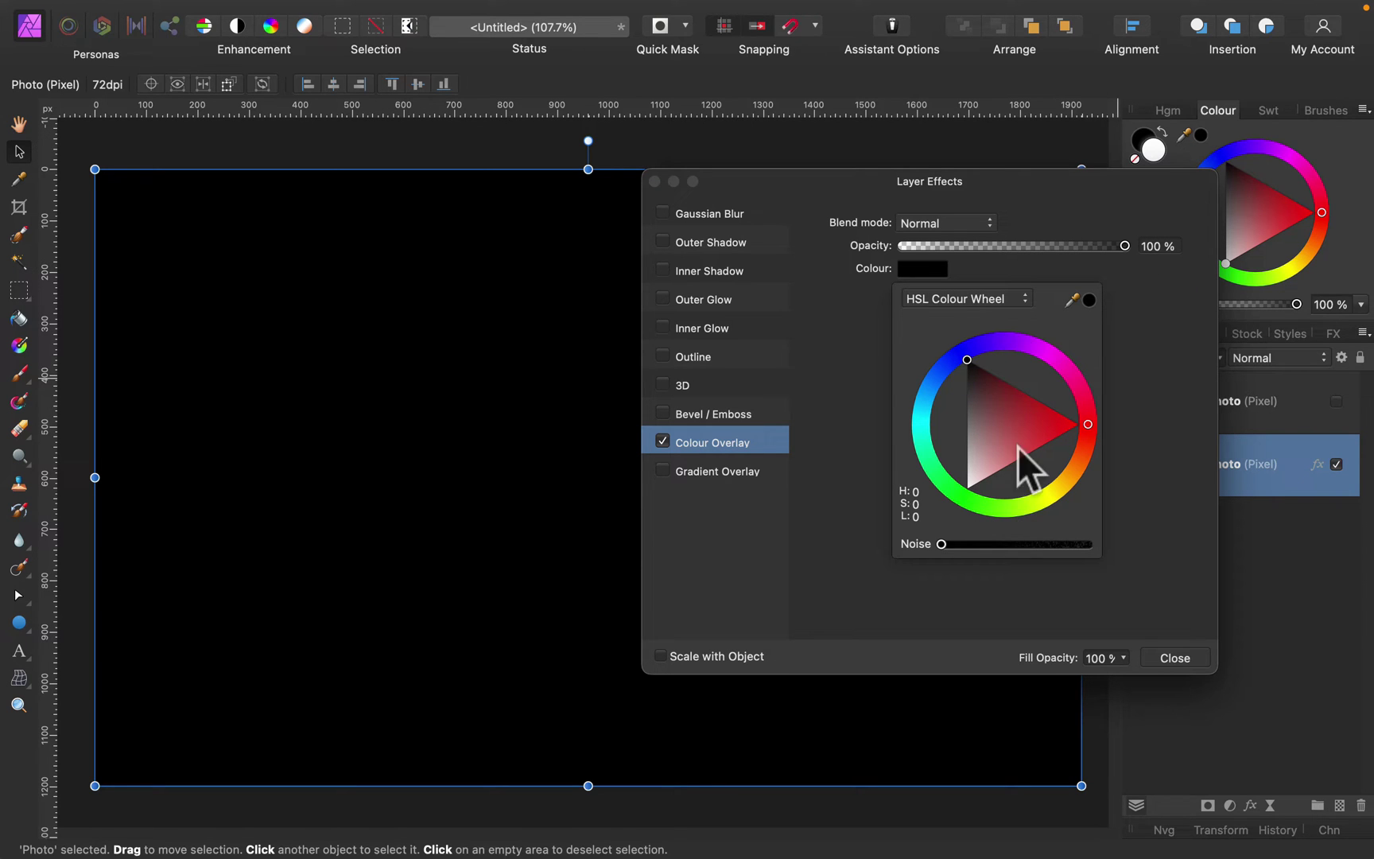
left_click_drag(1025, 545, 1114, 541)
left_click(1034, 214)
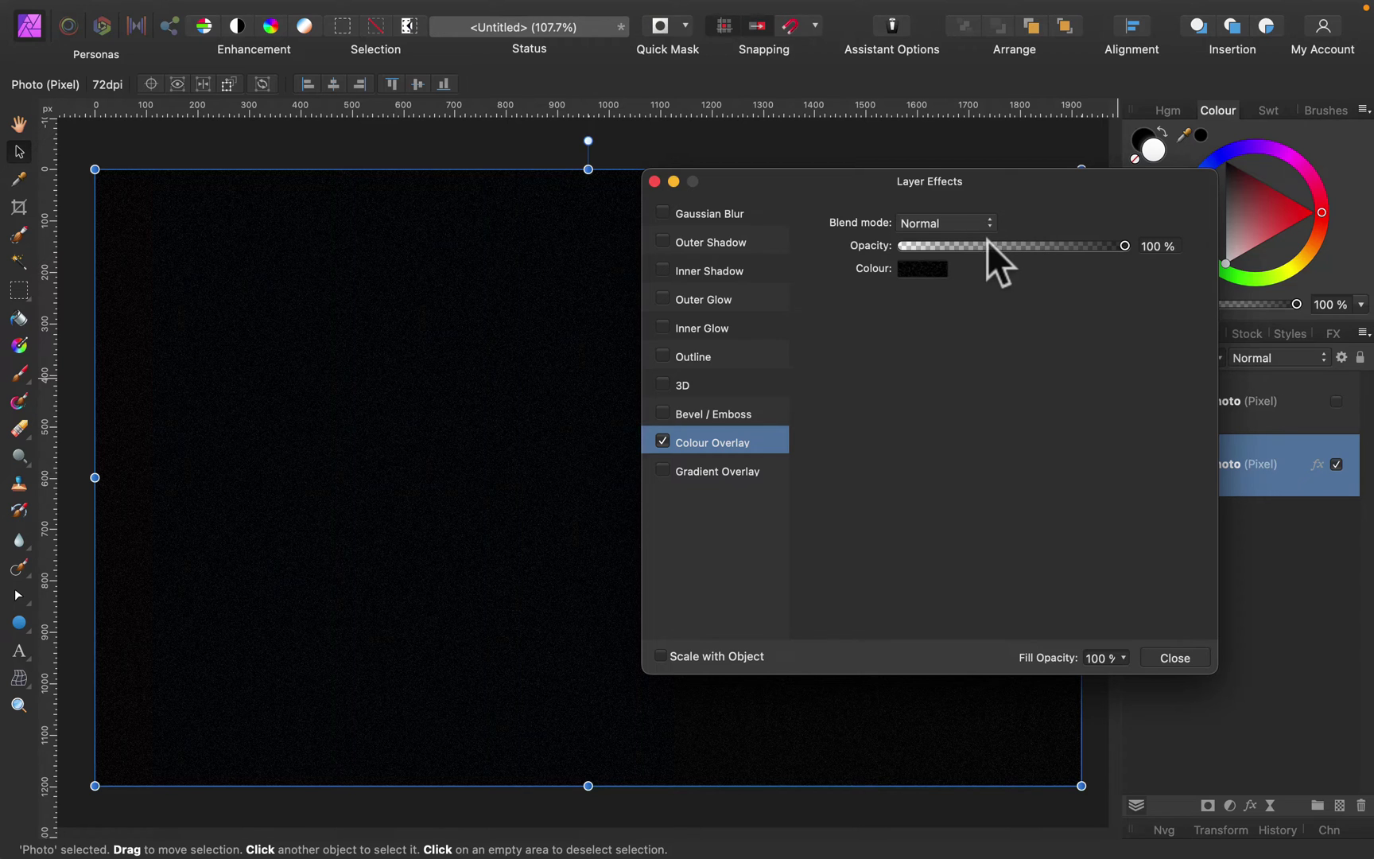
left_click_drag(988, 246, 946, 245)
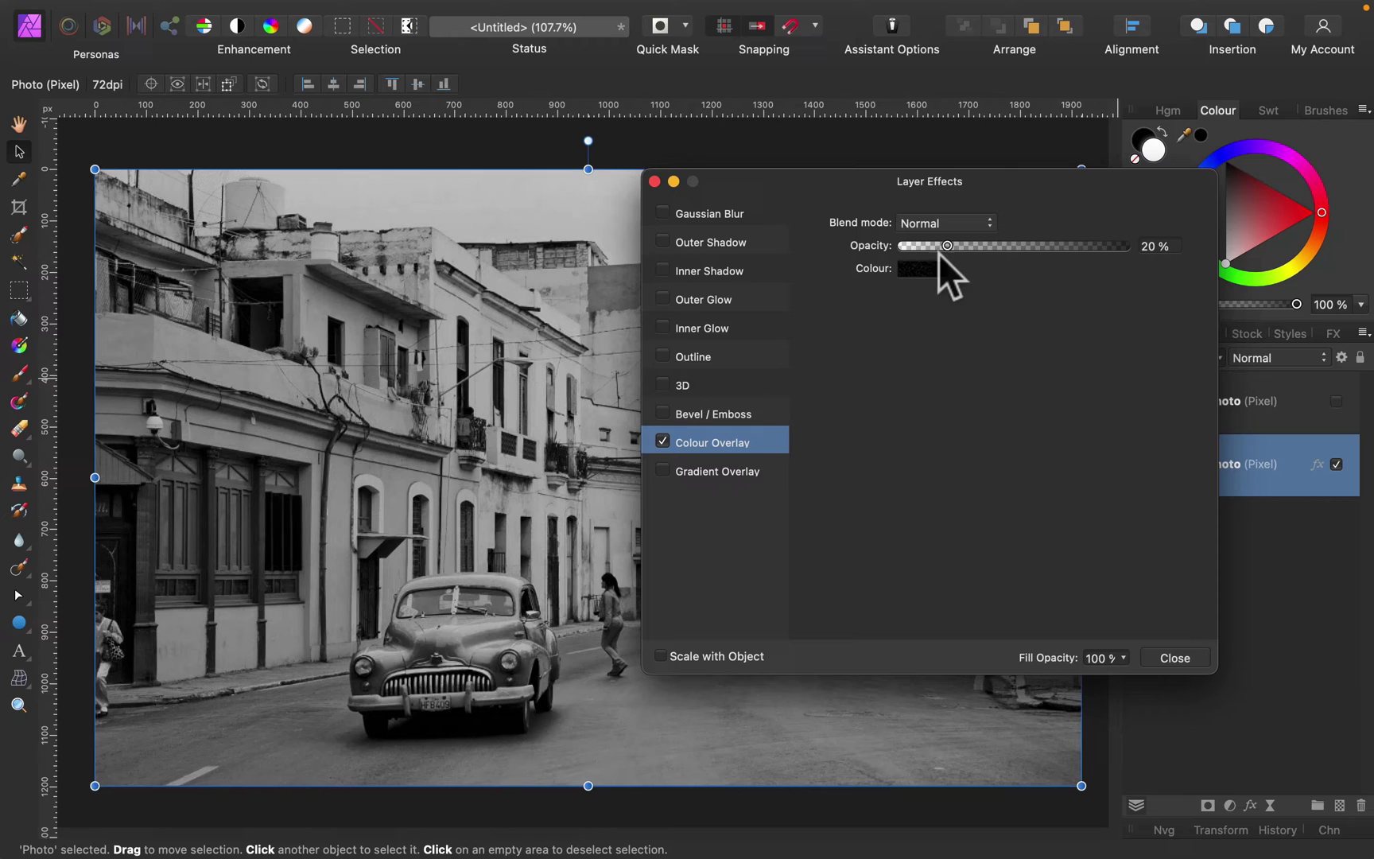
left_click(1179, 657)
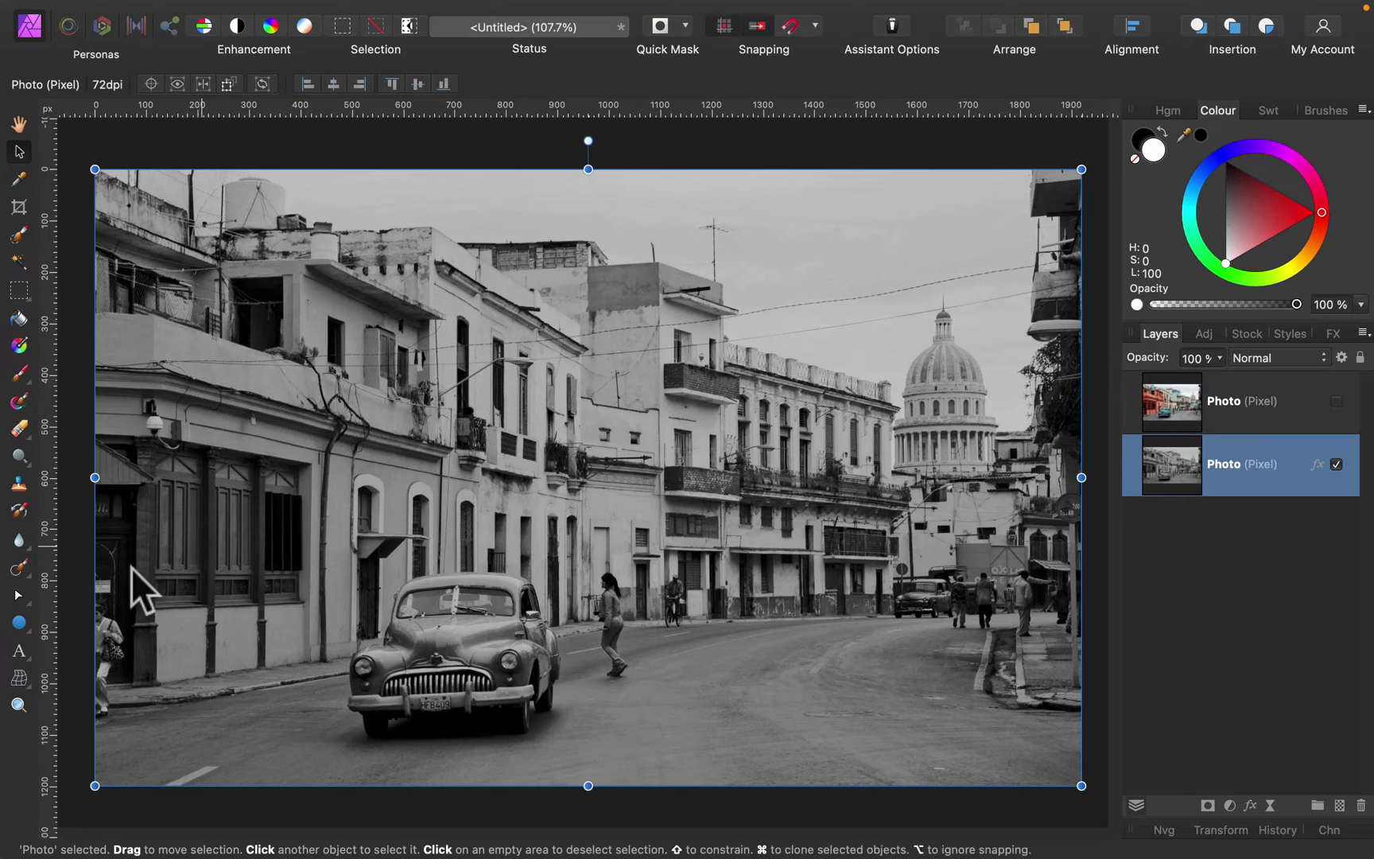
Add artistic text 'Afinity' on the photo, enlarge it, and set the font to Bebas Kai.
left_click(18, 652)
left_click(458, 441)
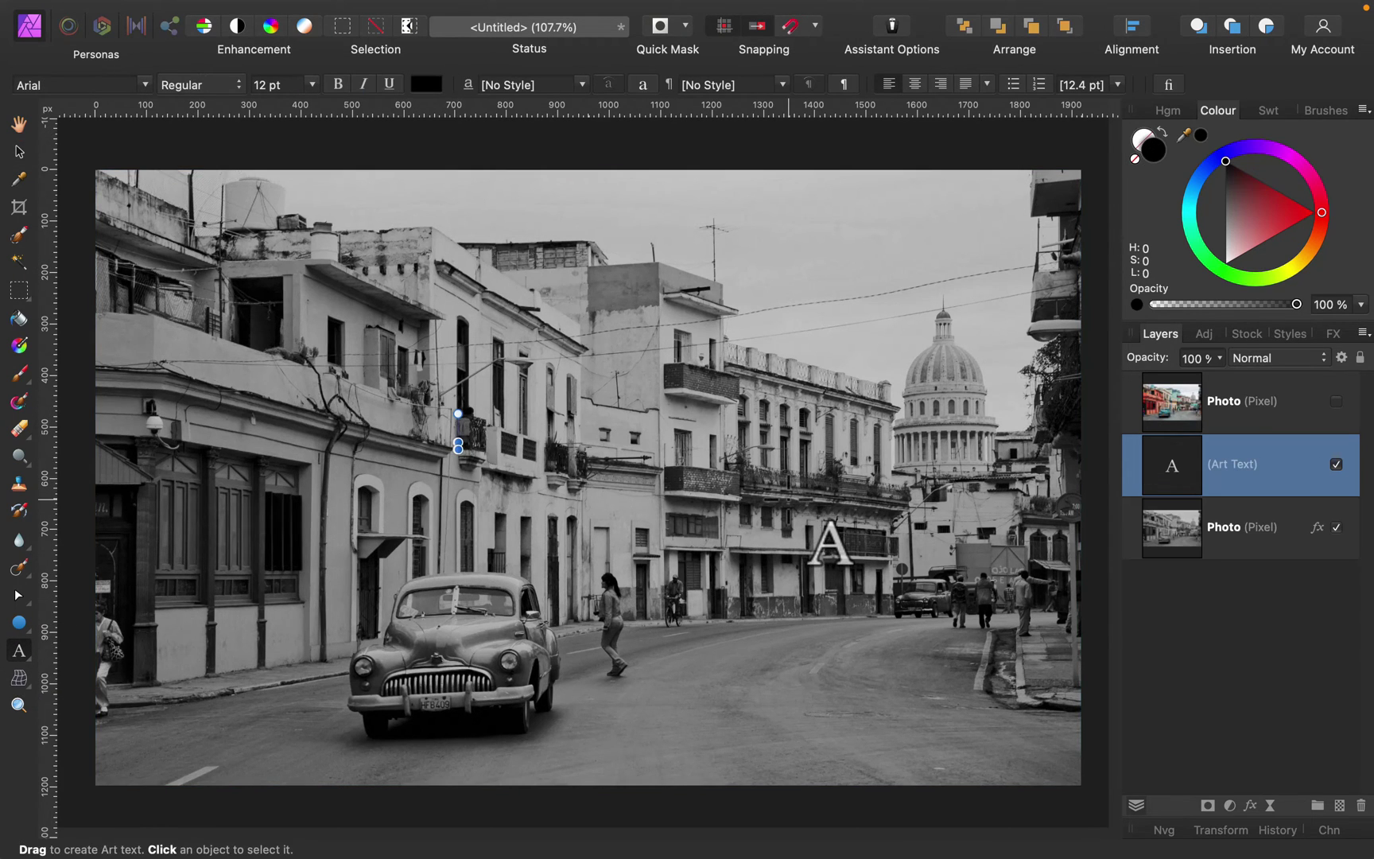
type("Afi")
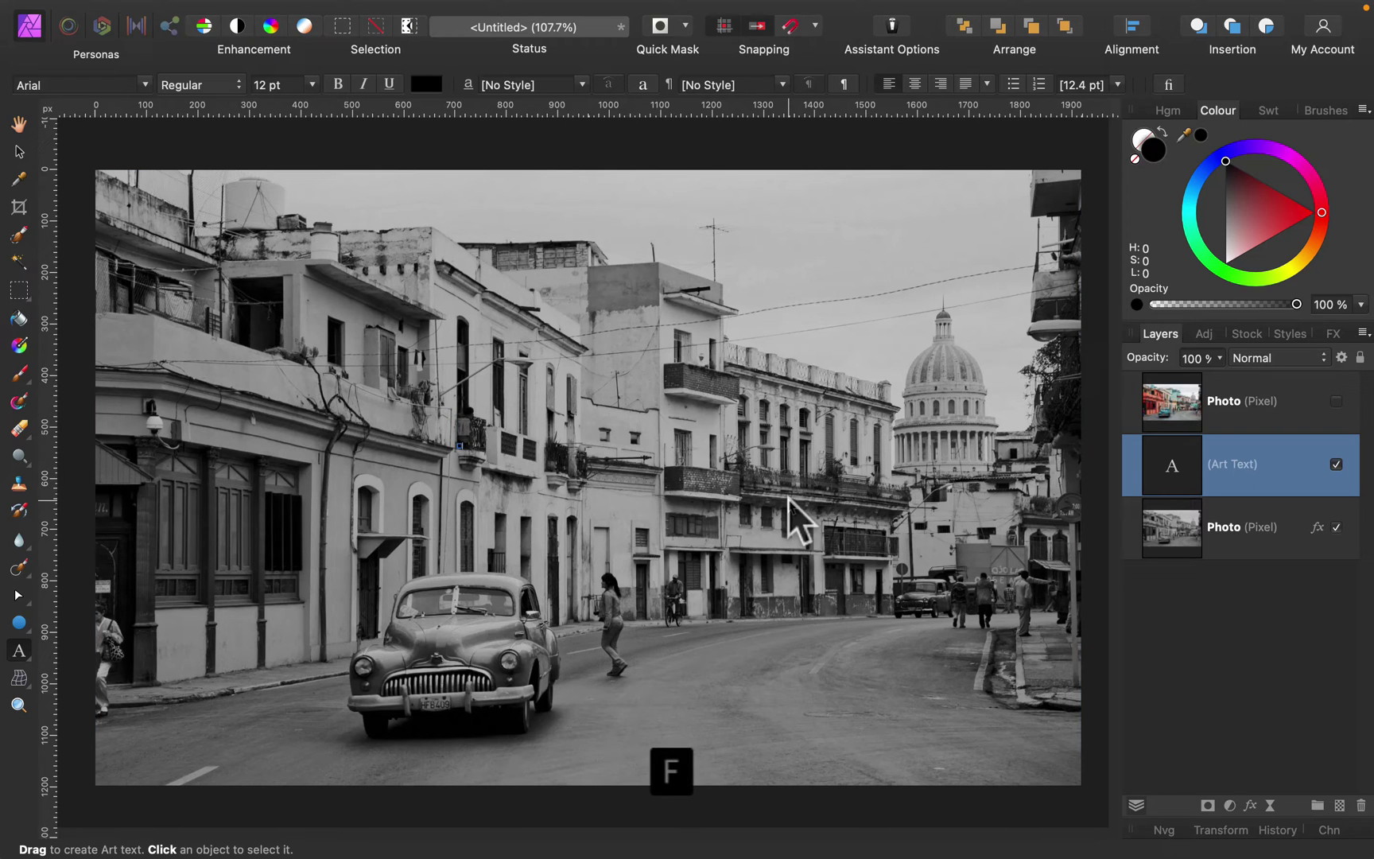
type("nity")
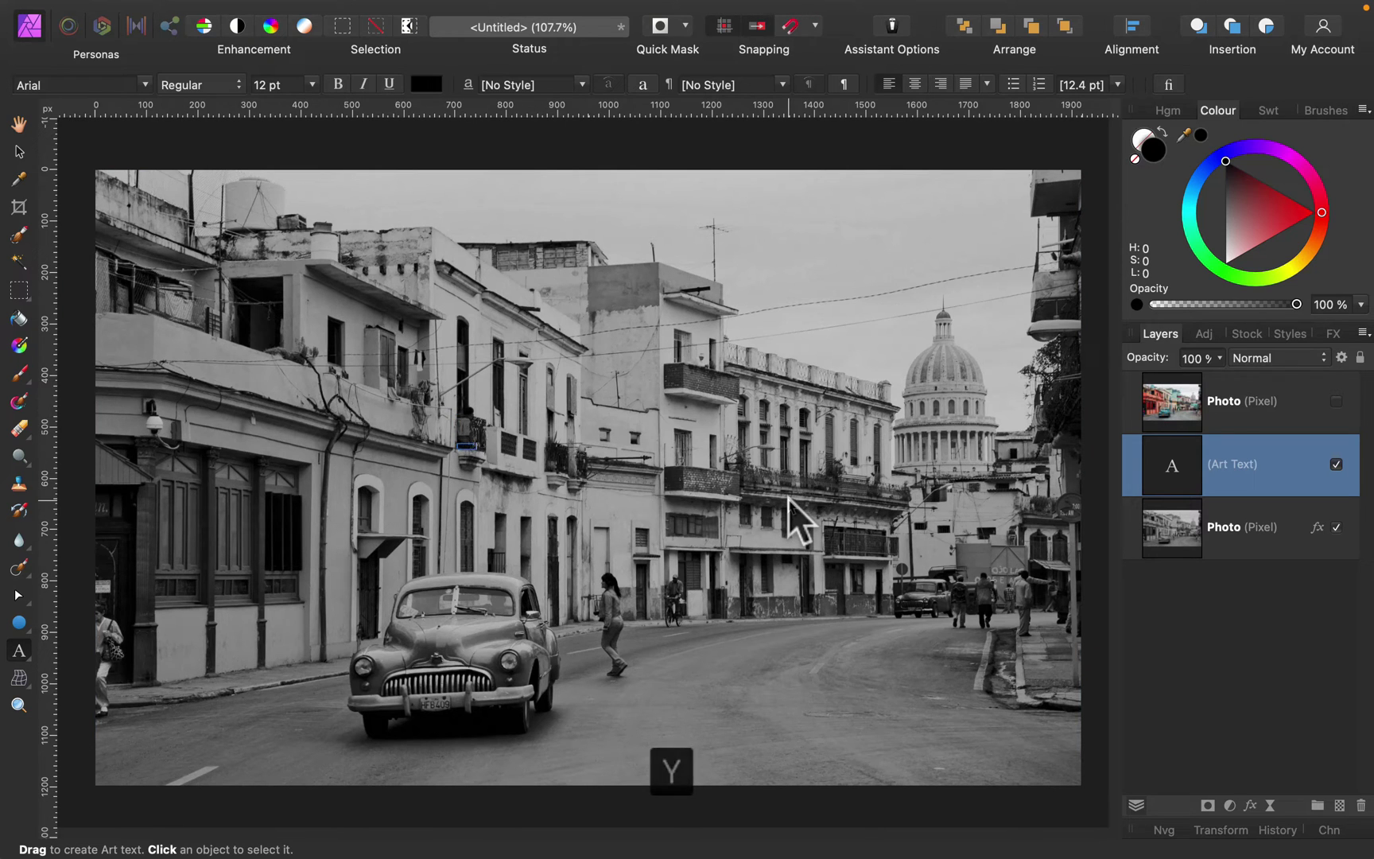
left_click_drag(470, 447, 895, 686)
left_click_drag(915, 533, 443, 529)
left_click(144, 84)
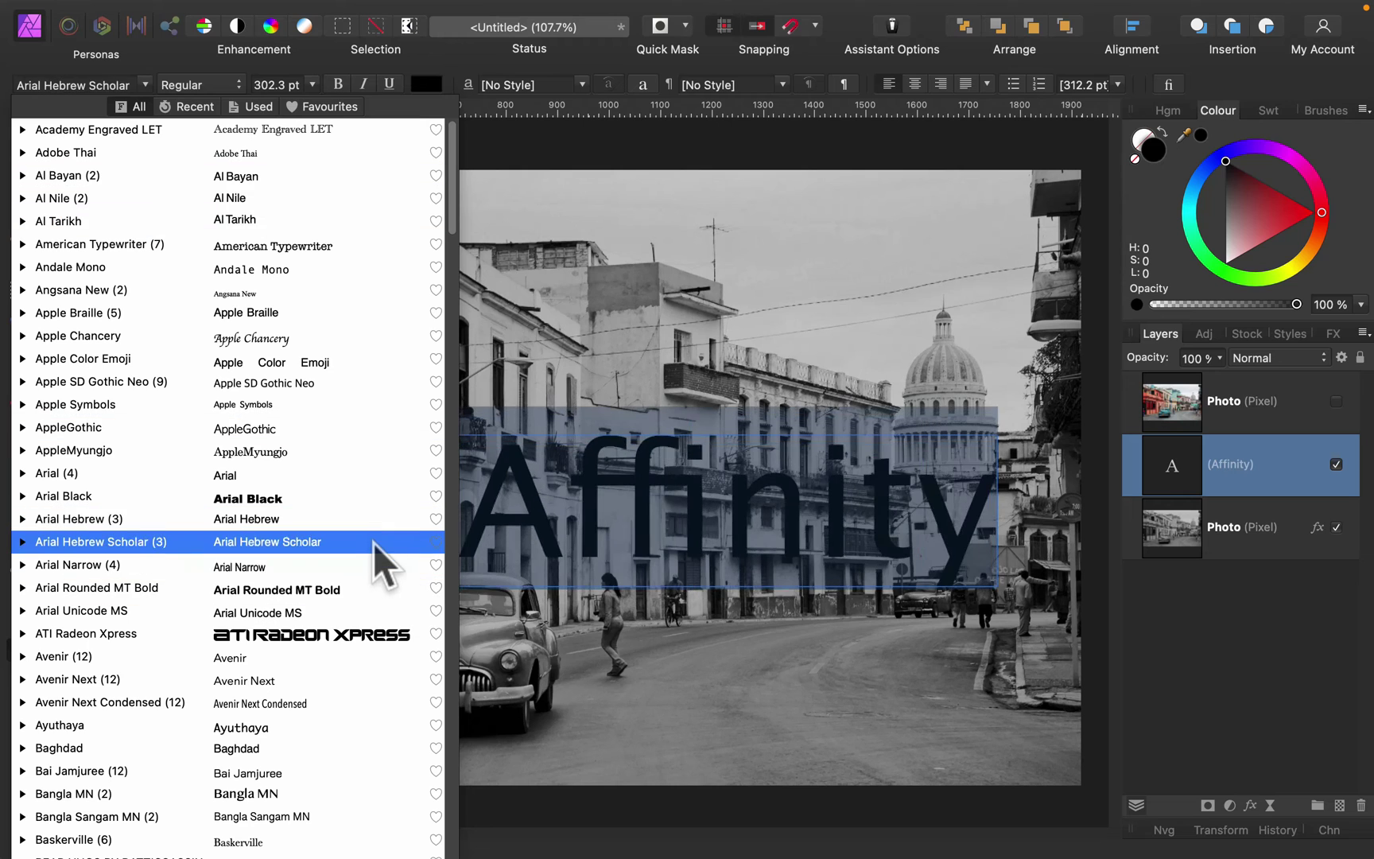
scroll(377, 592, "down", 4)
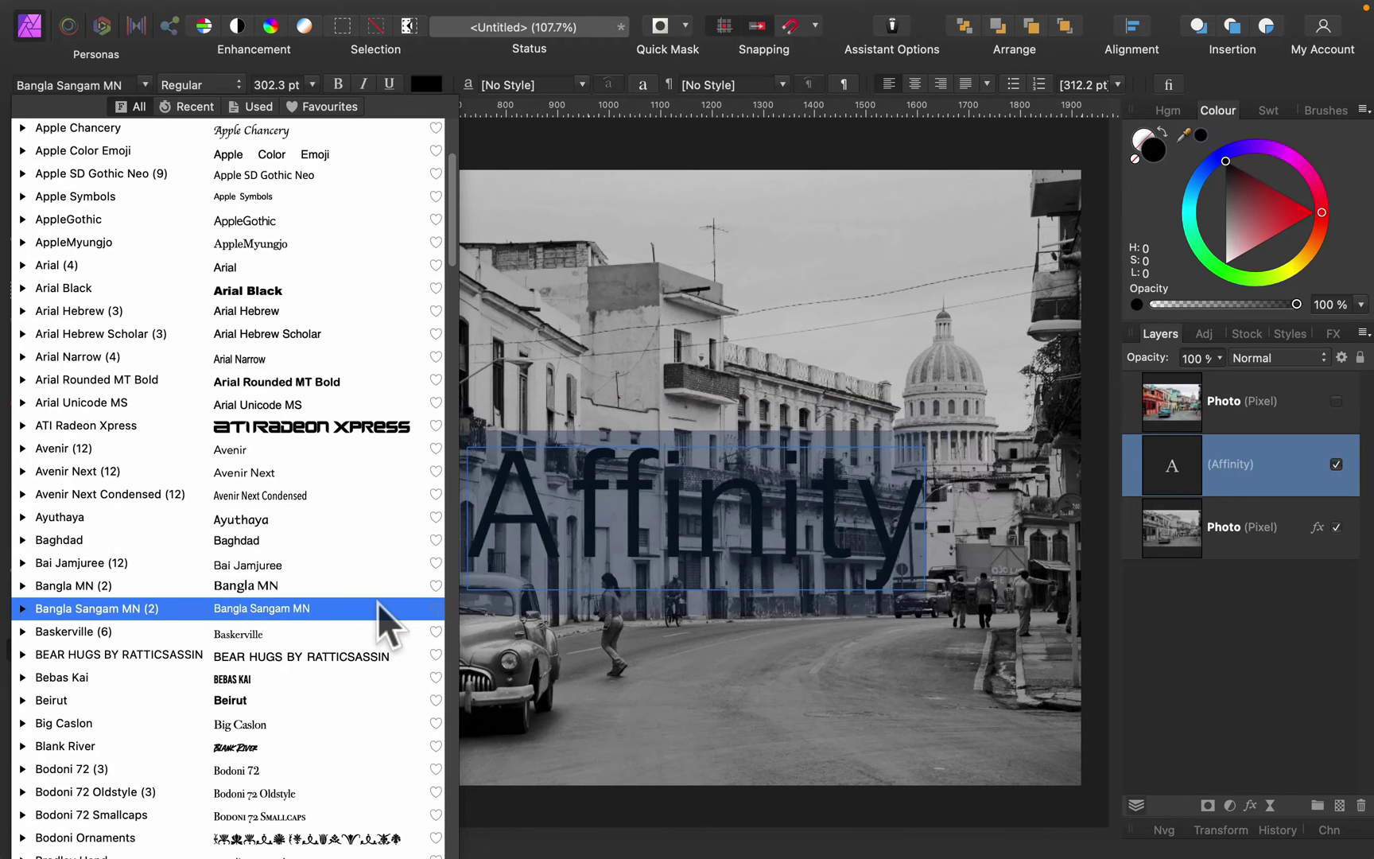
left_click(368, 679)
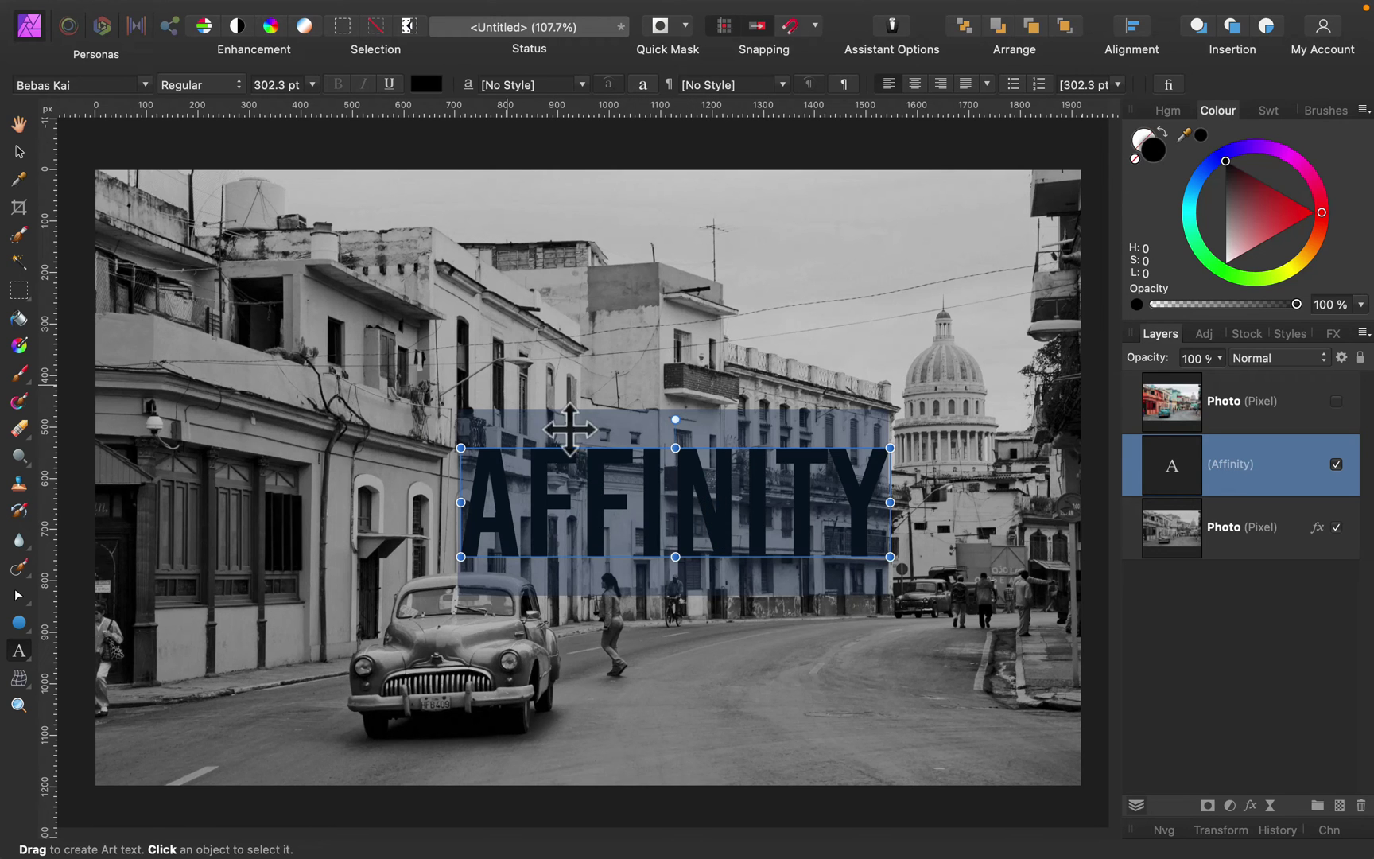
Stretch the AFFINITY text across the photo and centre it horizontally and vertically on the canvas.
left_click(19, 151)
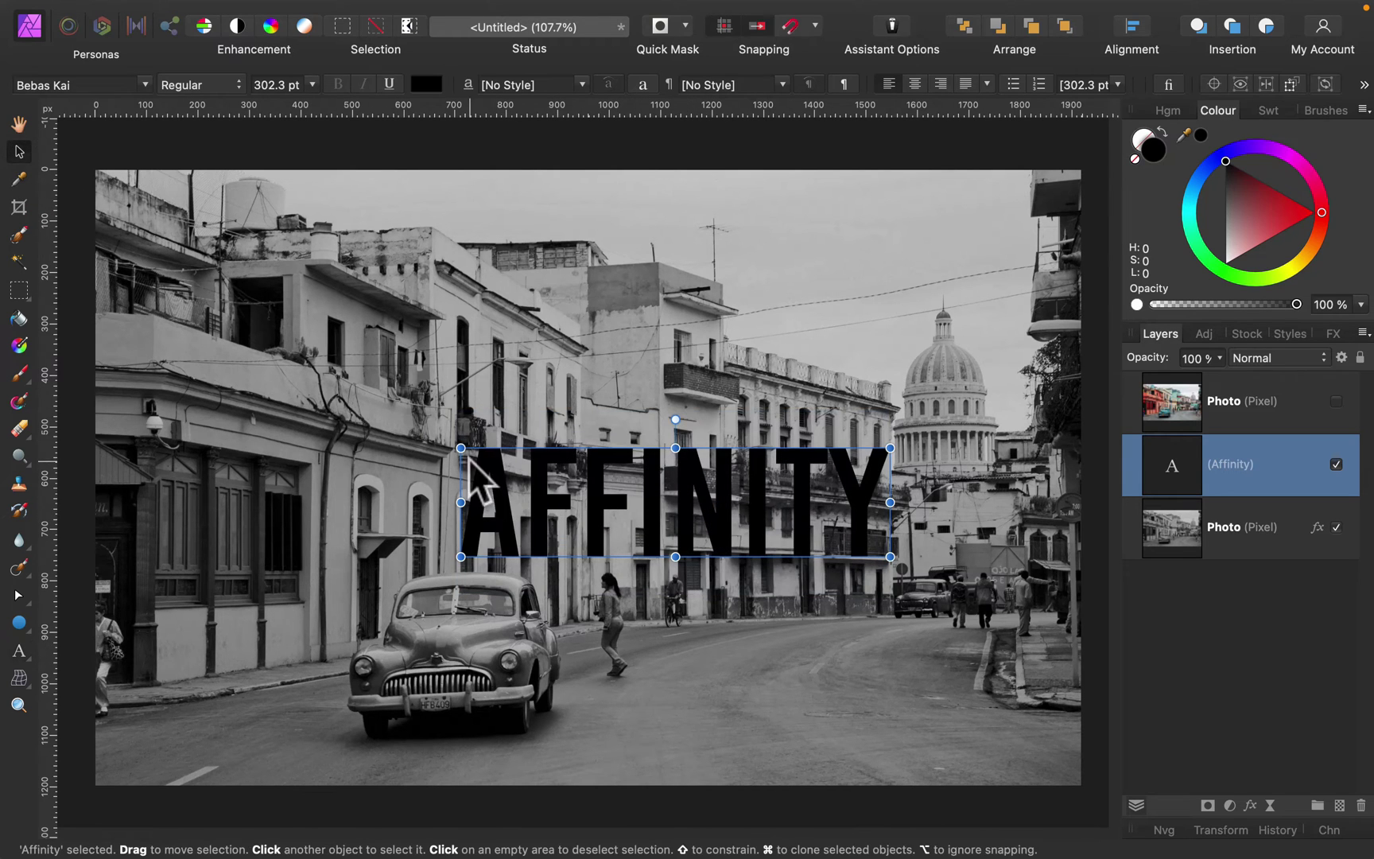
left_click_drag(454, 450, 163, 372)
left_click_drag(476, 516, 523, 475)
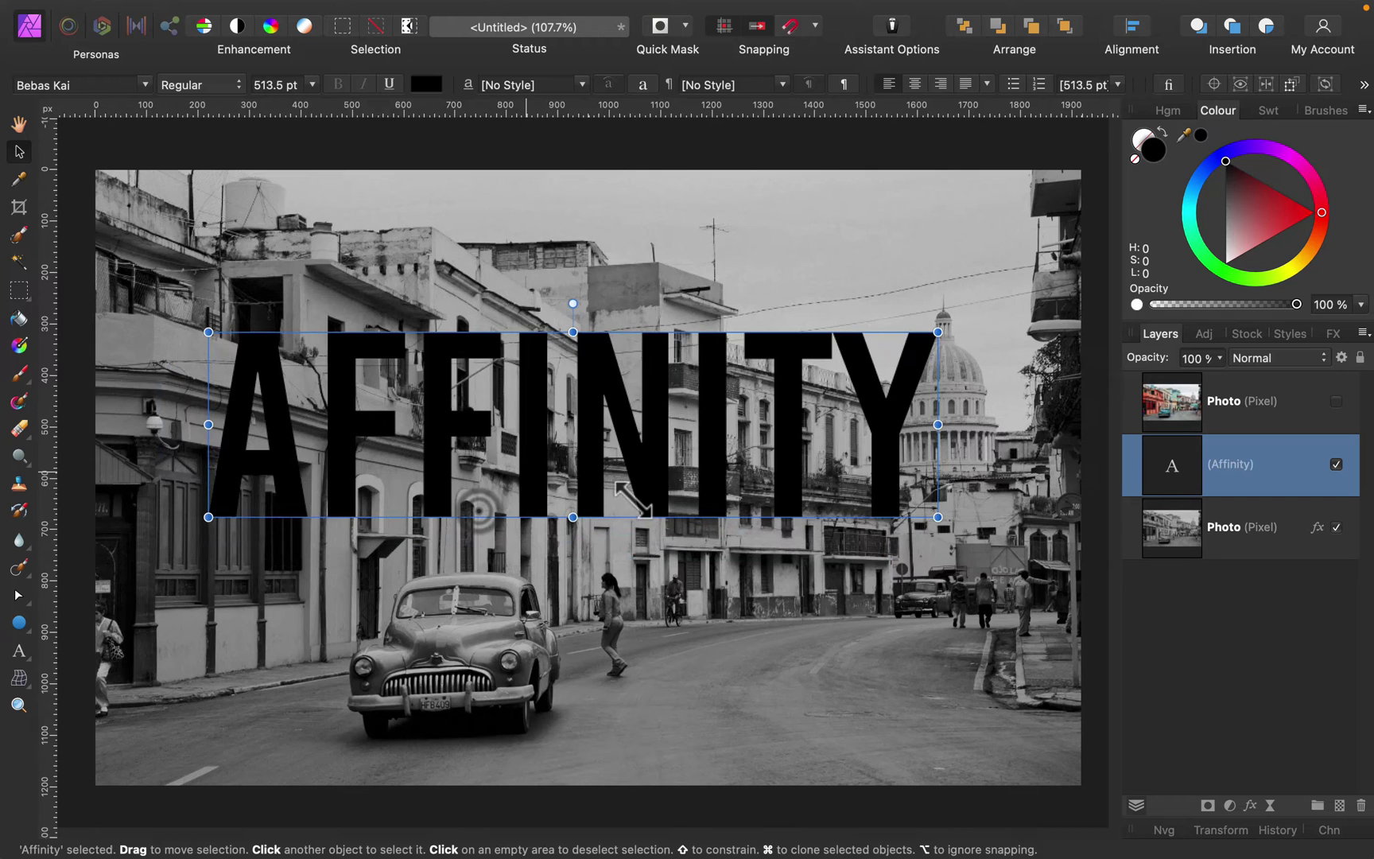
left_click_drag(960, 519, 993, 556)
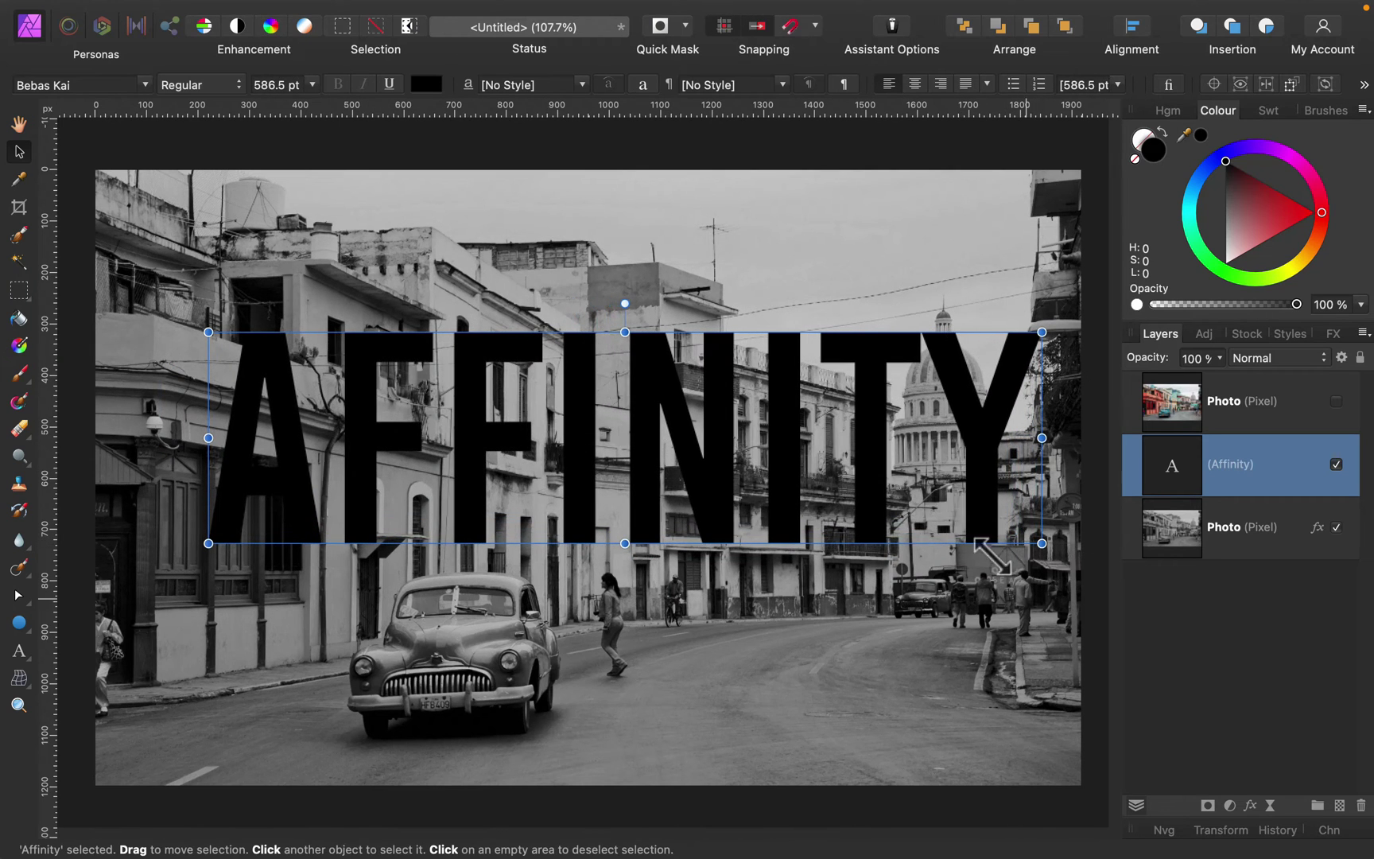
left_click(1134, 30)
left_click(1169, 101)
left_click(1170, 205)
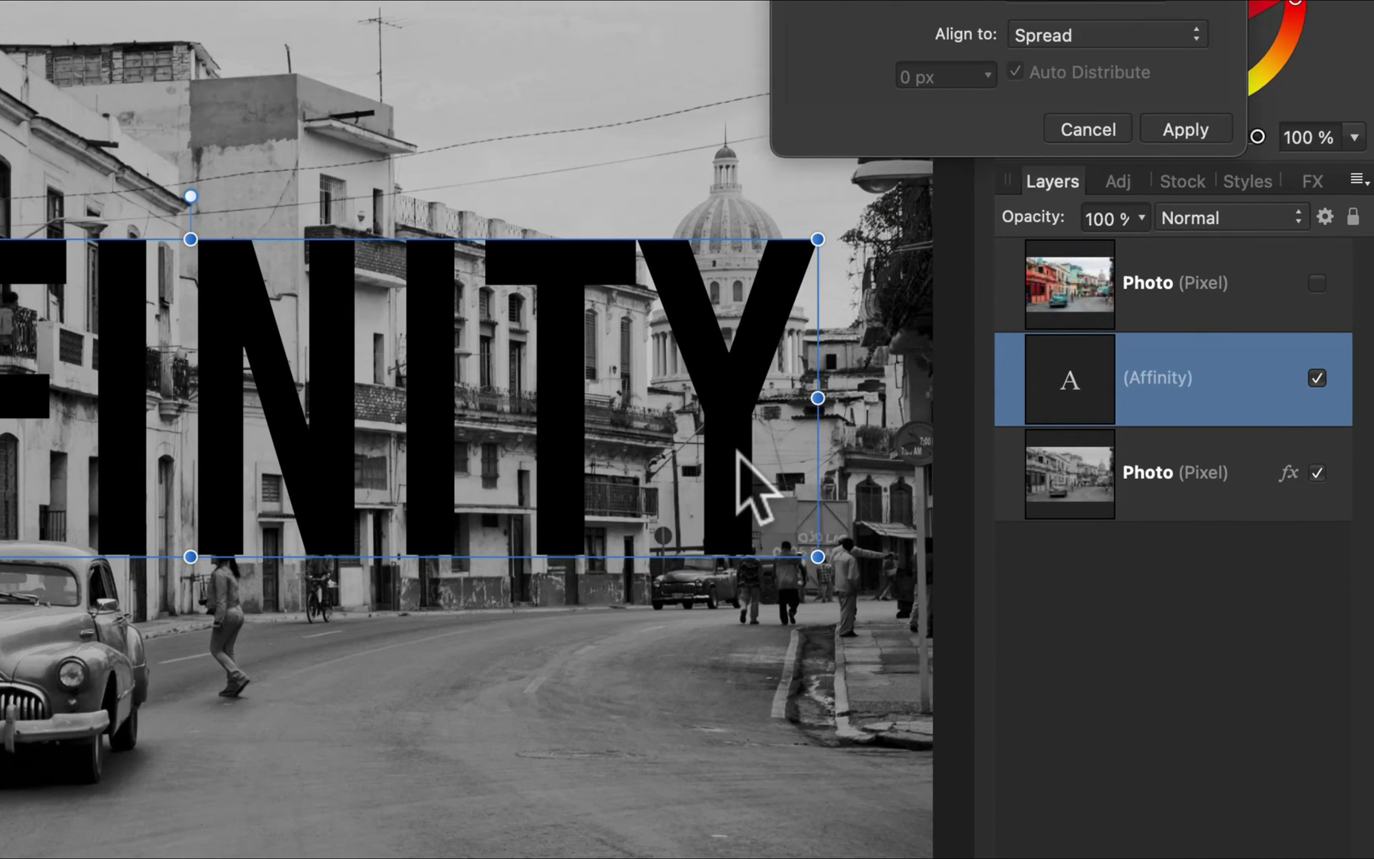
left_click(939, 508)
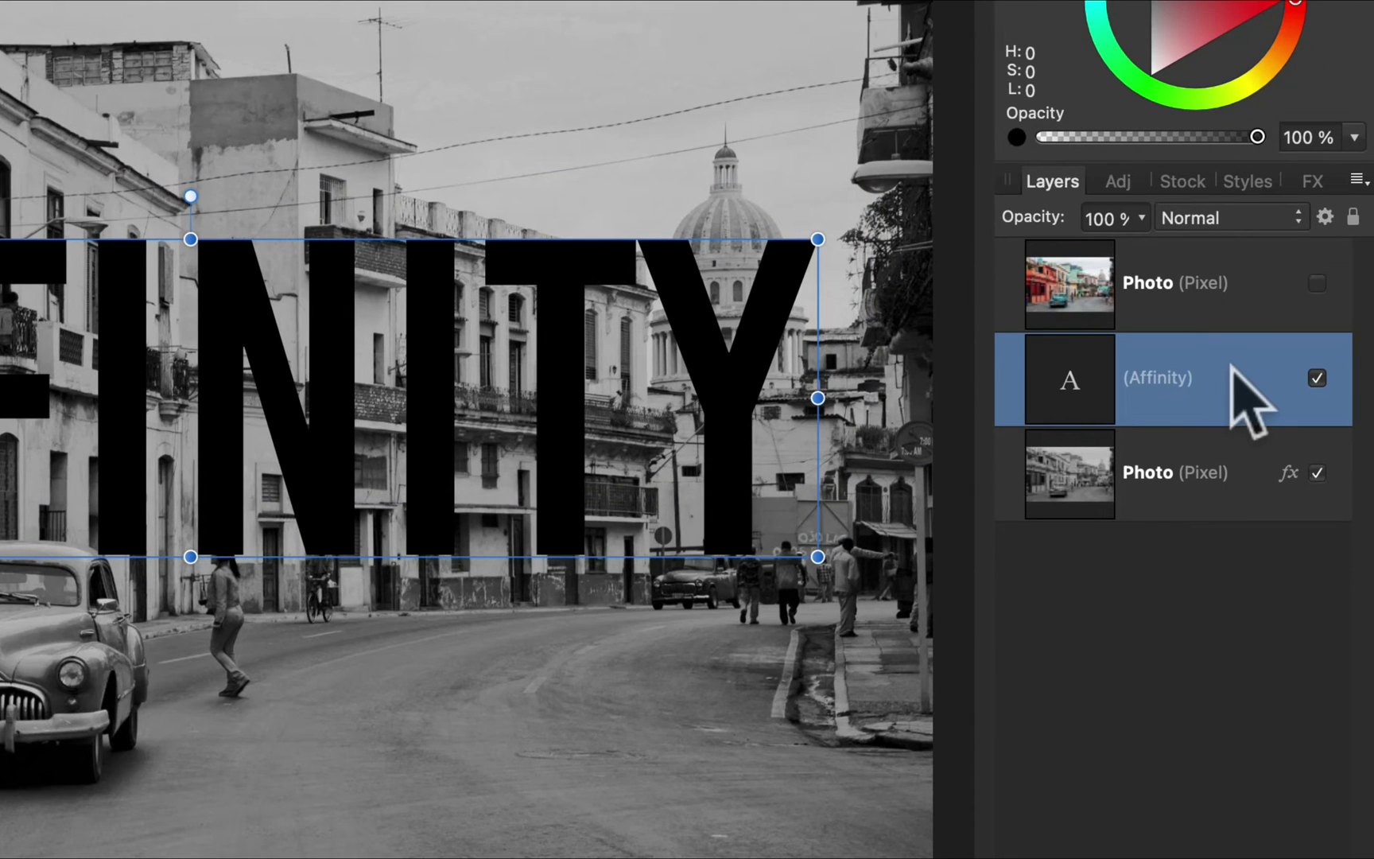
Unhide the colour Photo copy and clip it inside the AFFINITY text layer.
left_click(1266, 302)
left_click(1317, 282)
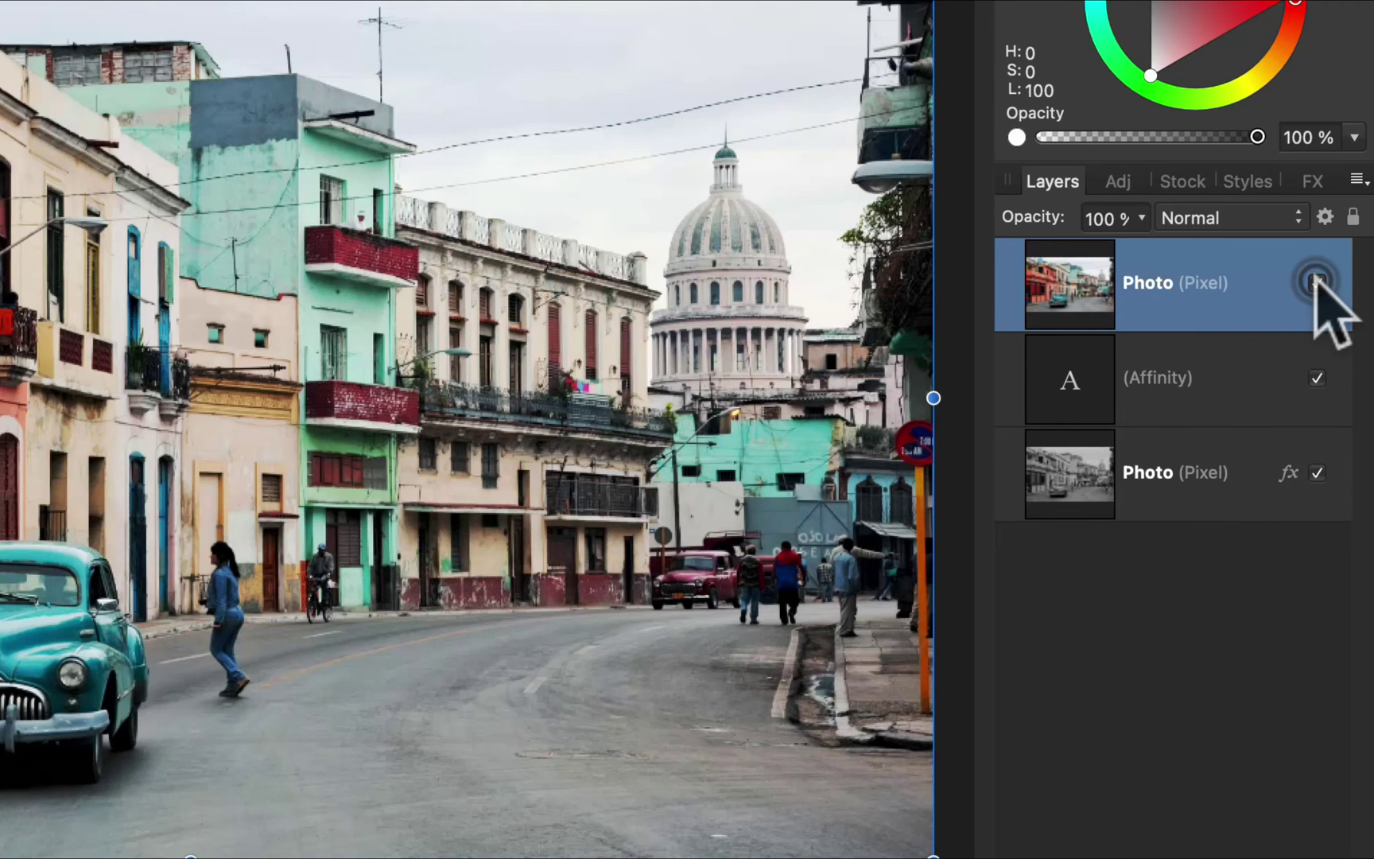
left_click_drag(1190, 276, 1234, 408)
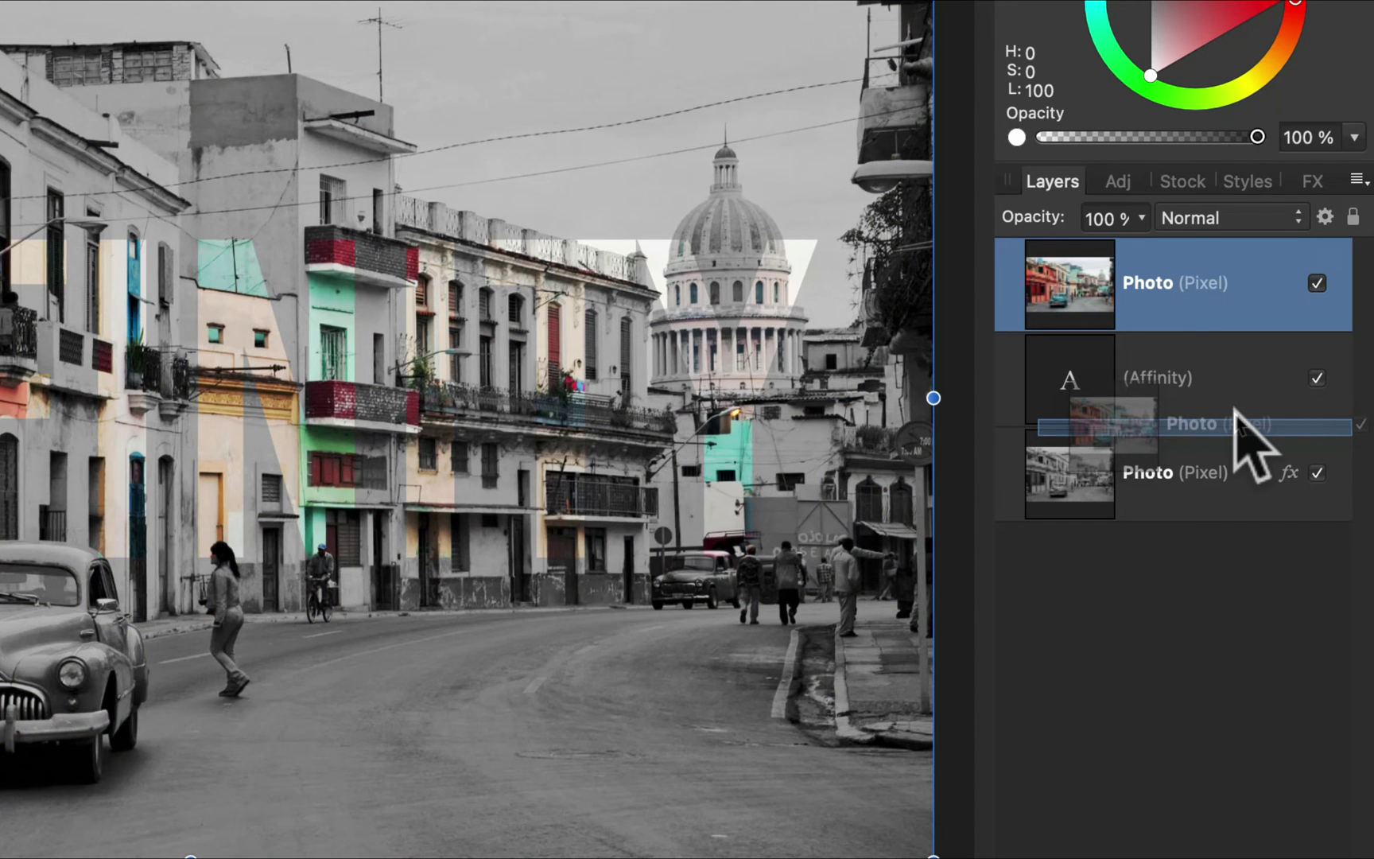
left_click_drag(1234, 408, 1235, 410)
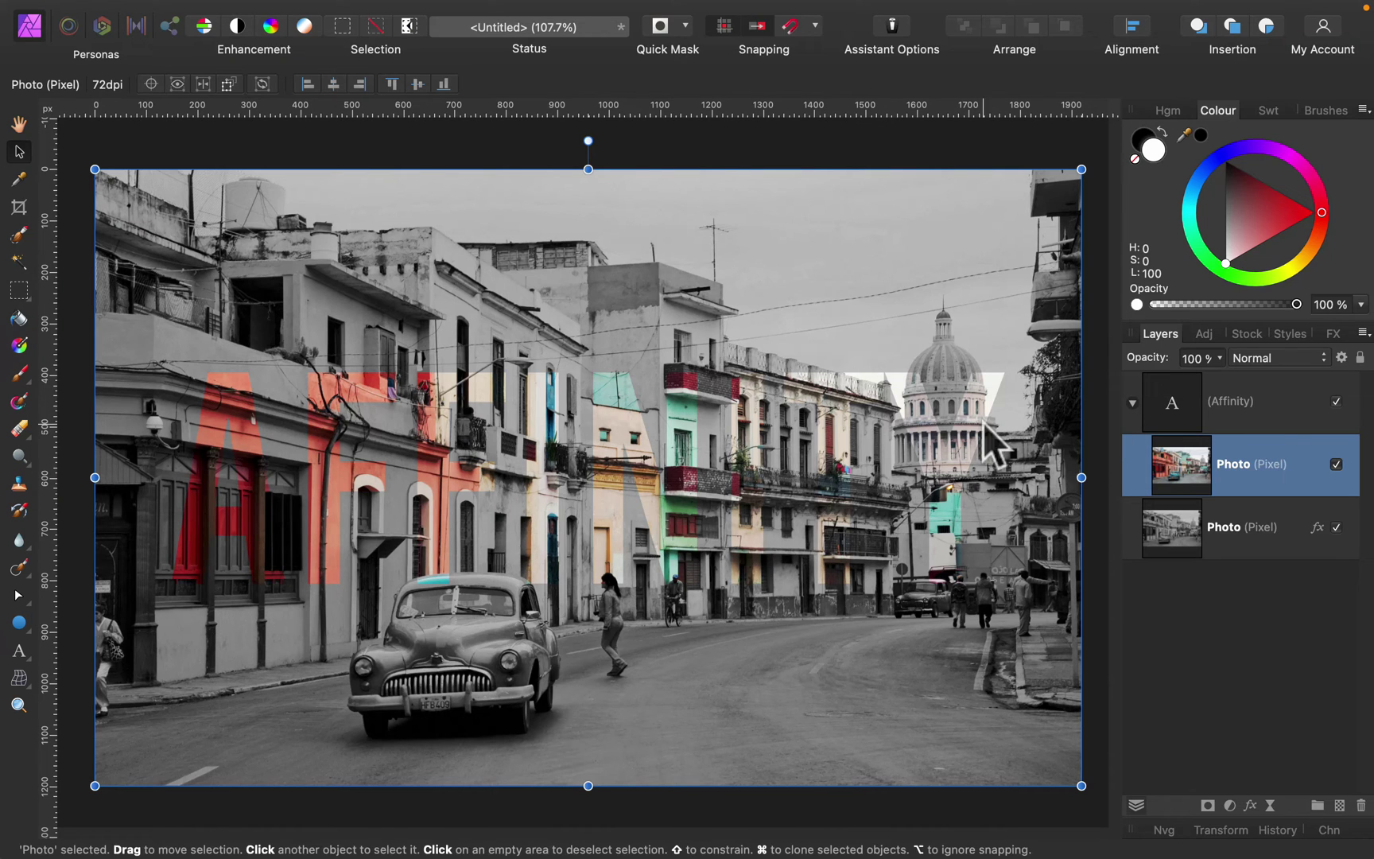
Give the AFFINITY text an 11.1 px white outline blended as Overlay.
left_click(1289, 417)
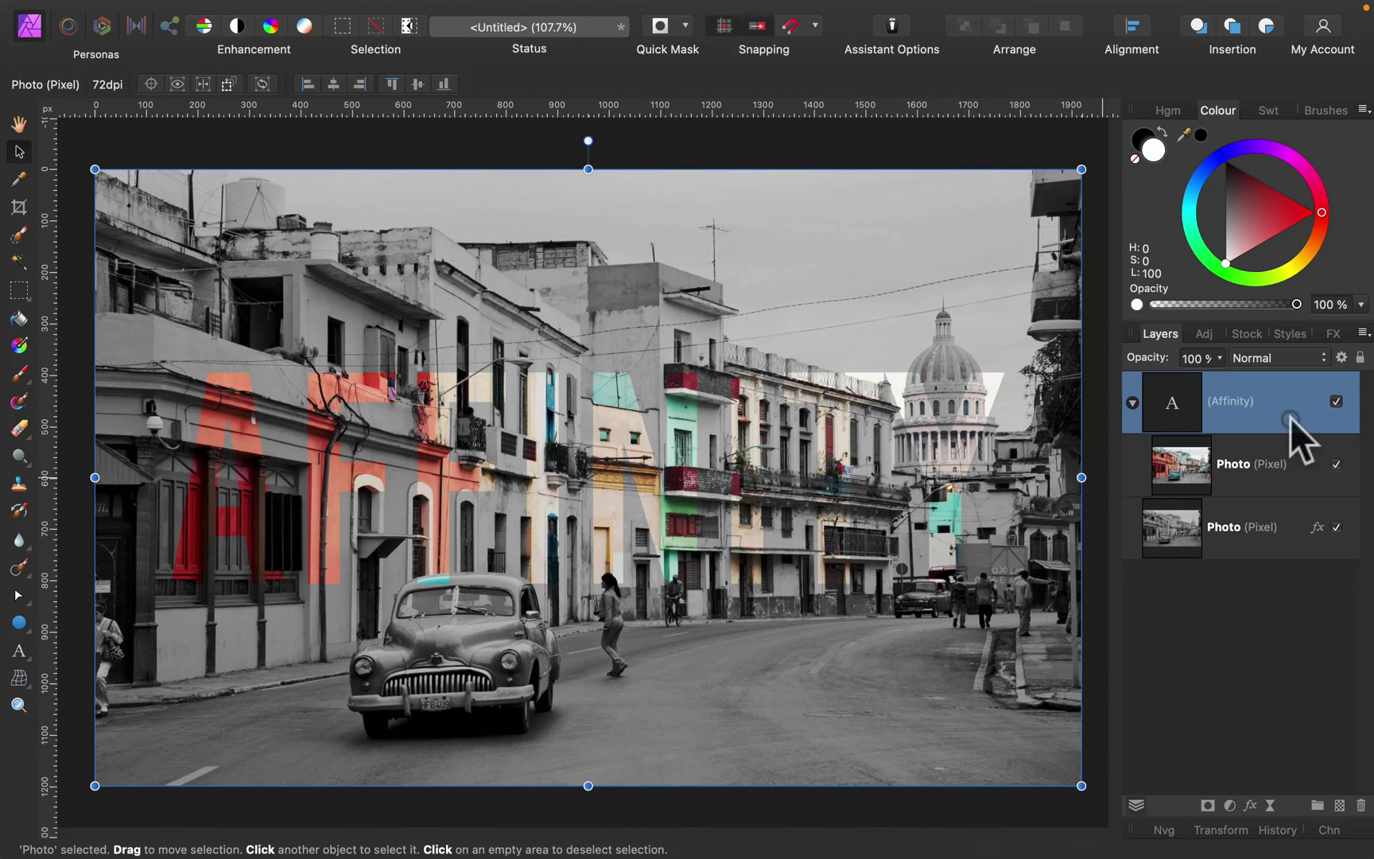
left_click(1250, 806)
left_click_drag(820, 183, 1026, 222)
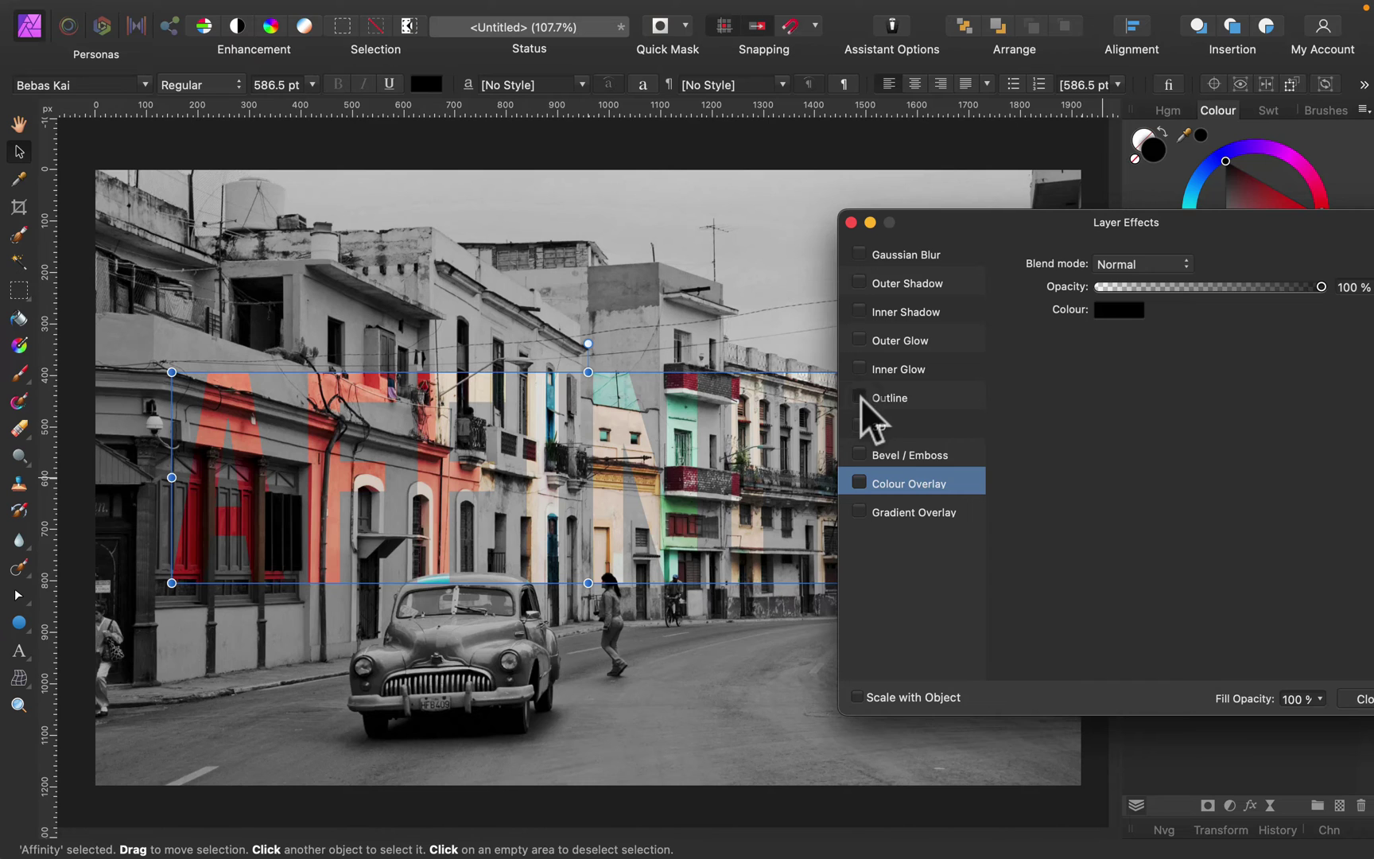
left_click(863, 397)
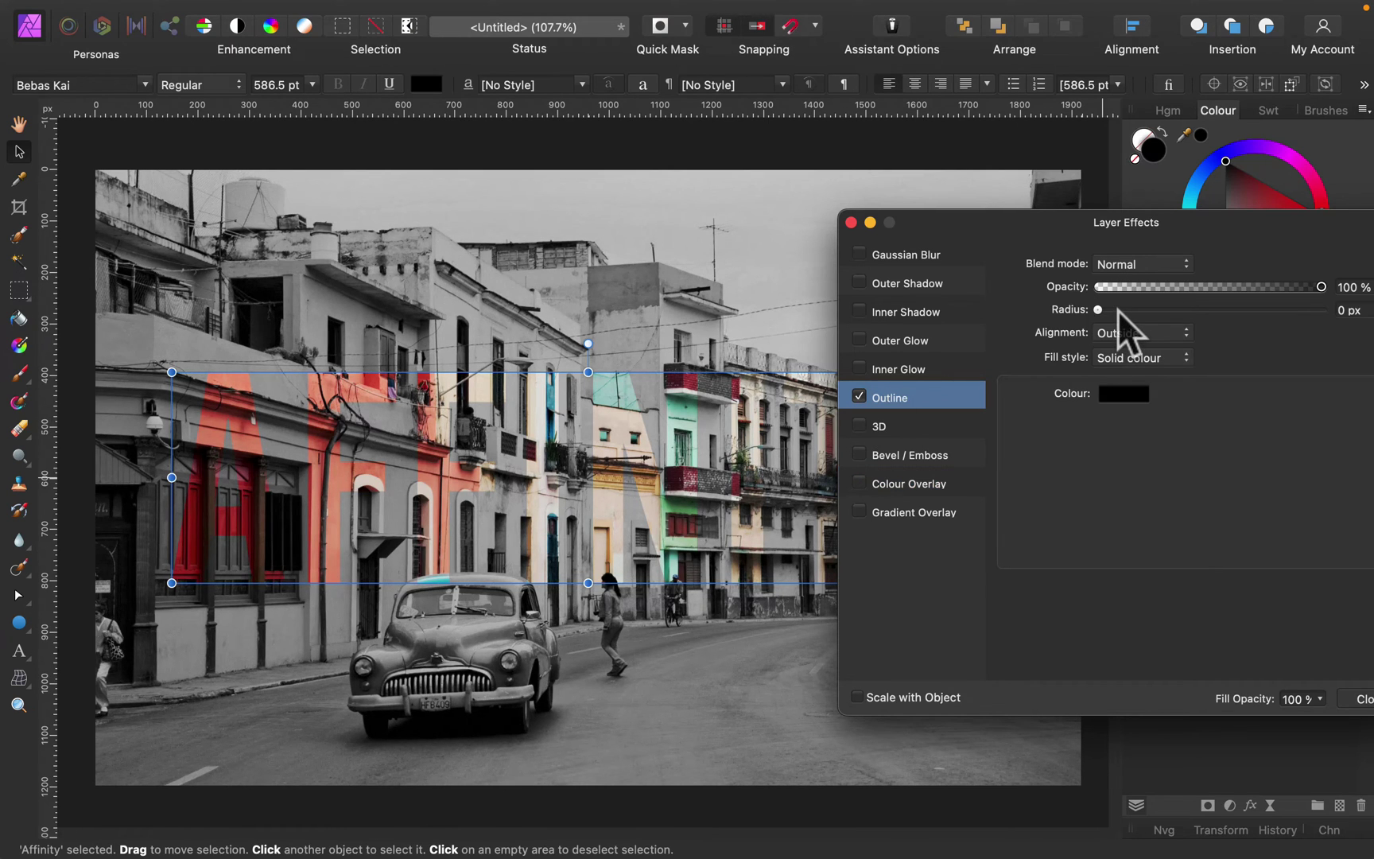
left_click_drag(1118, 309, 1199, 311)
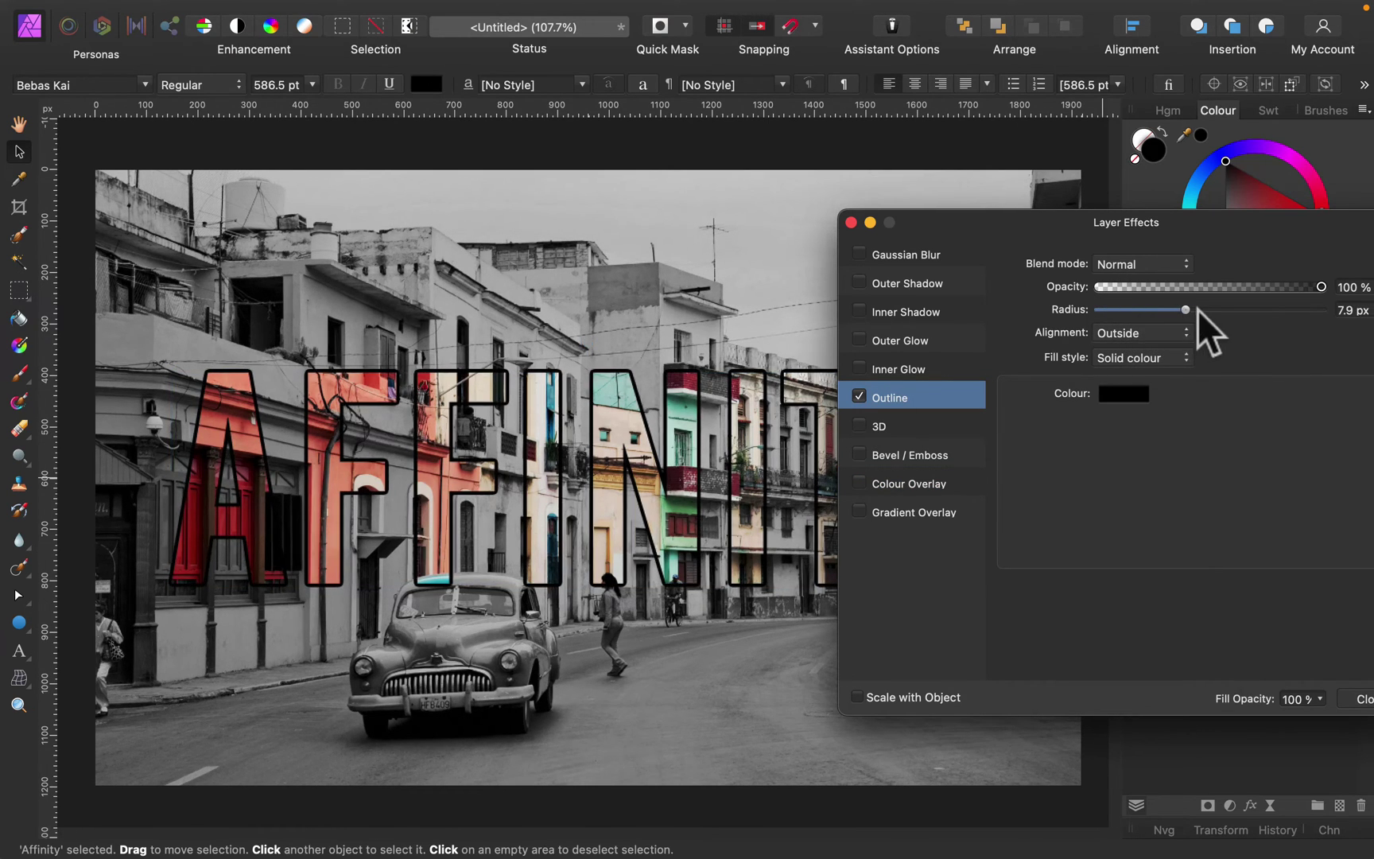
left_click(1123, 394)
left_click_drag(1180, 542, 1144, 646)
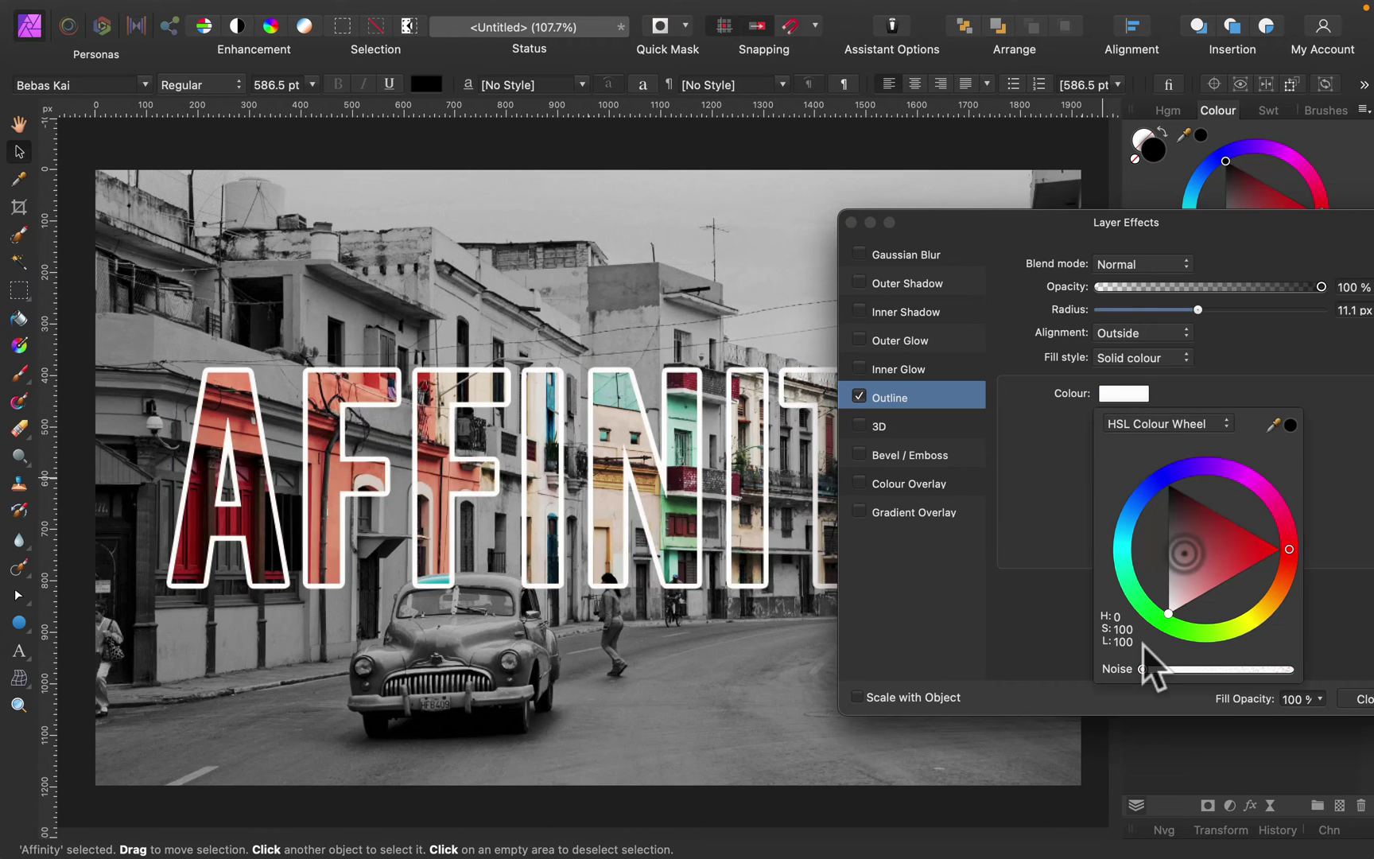
left_click(1179, 267)
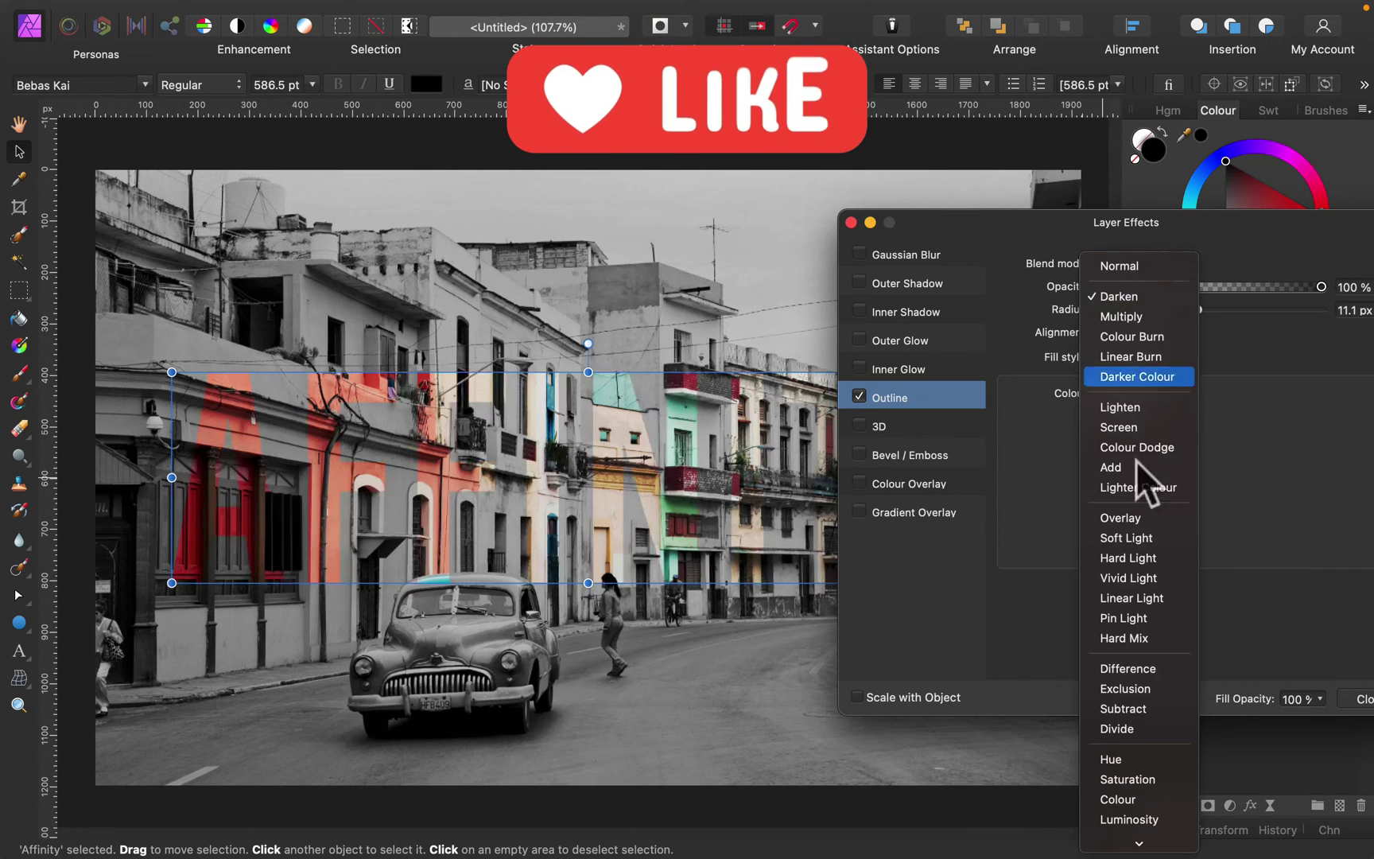
left_click(1140, 518)
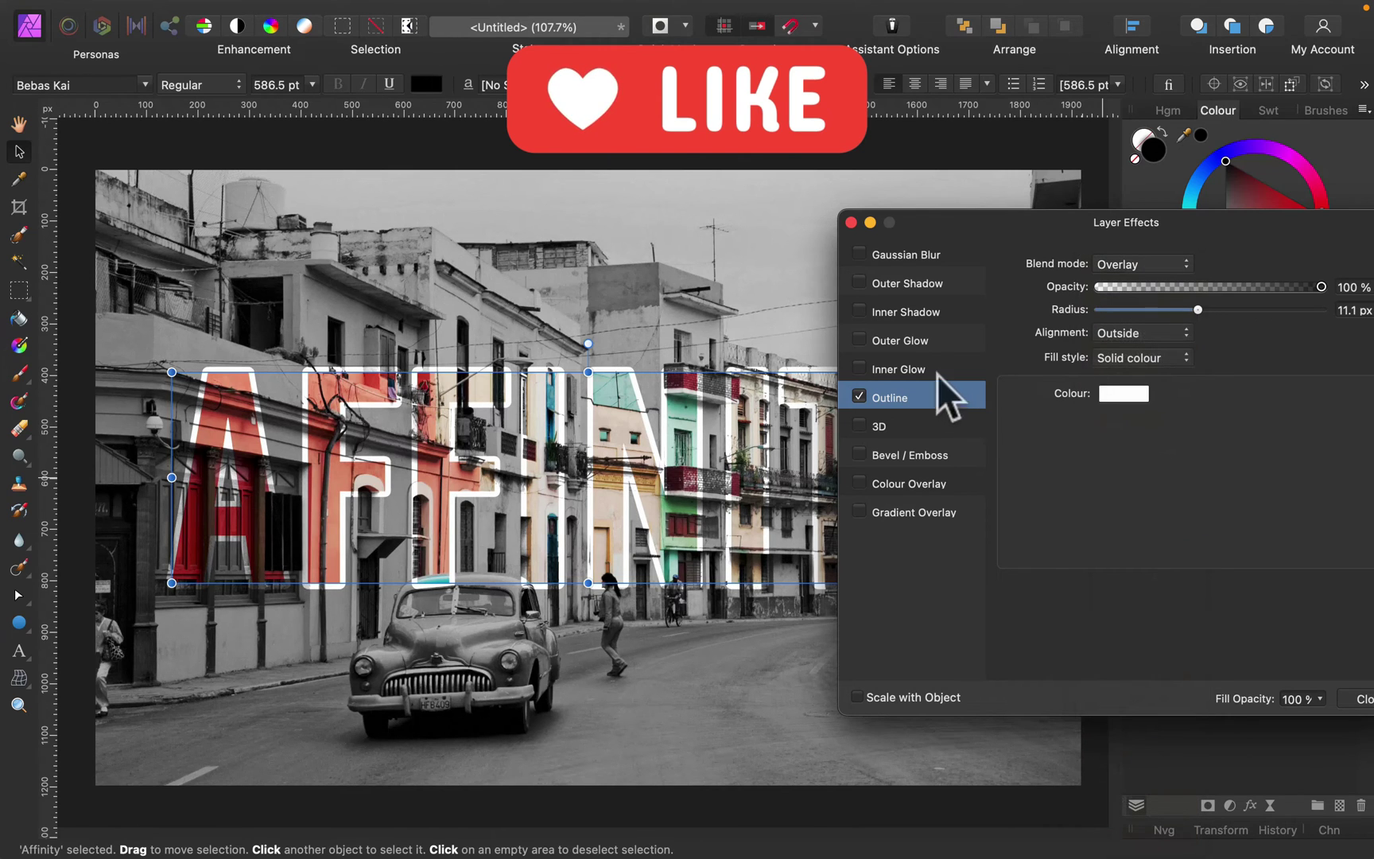
Add a soft white outer glow with a 49.9 px radius to the letters.
left_click(859, 340)
left_click(950, 344)
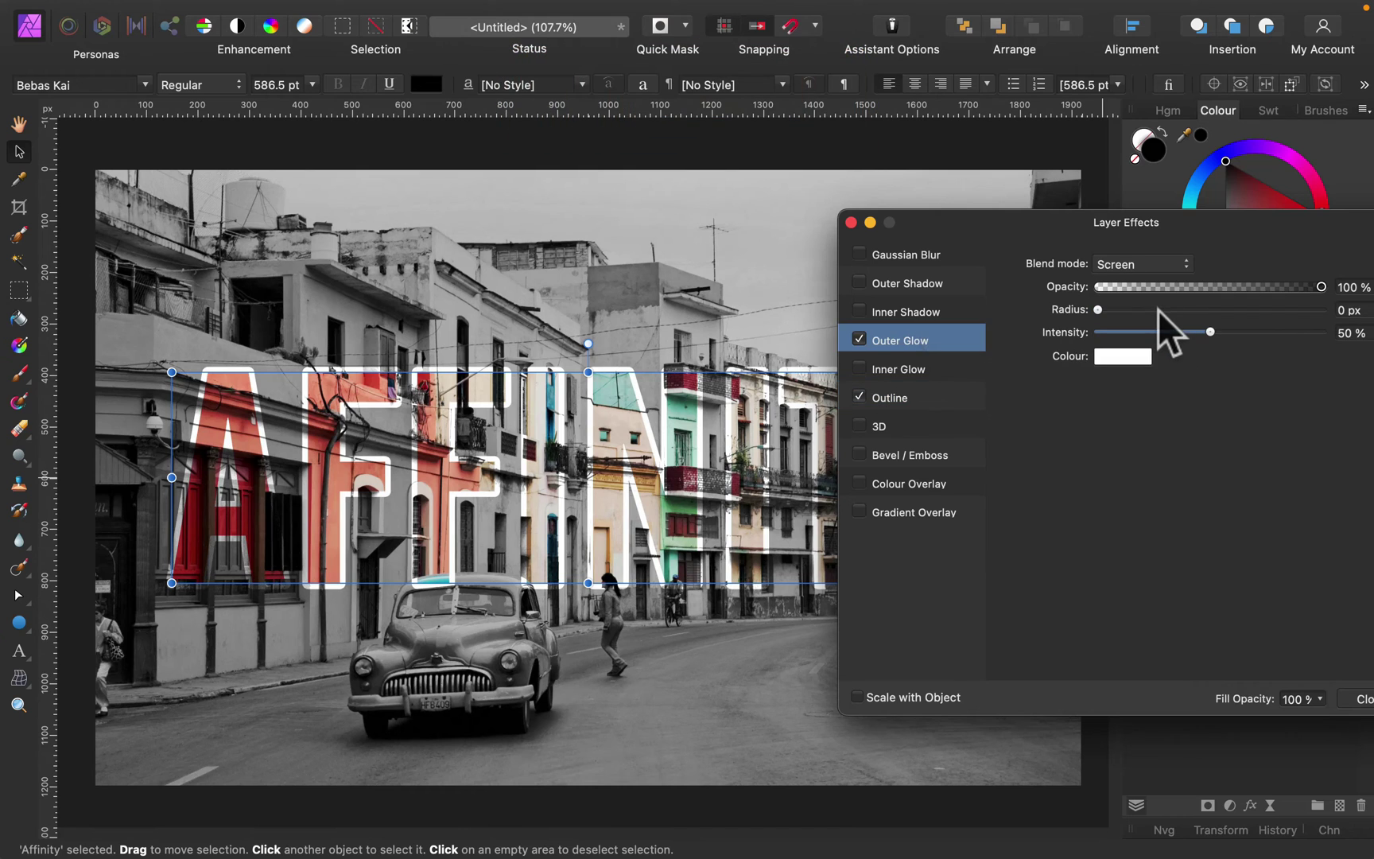
left_click_drag(1158, 310, 1290, 322)
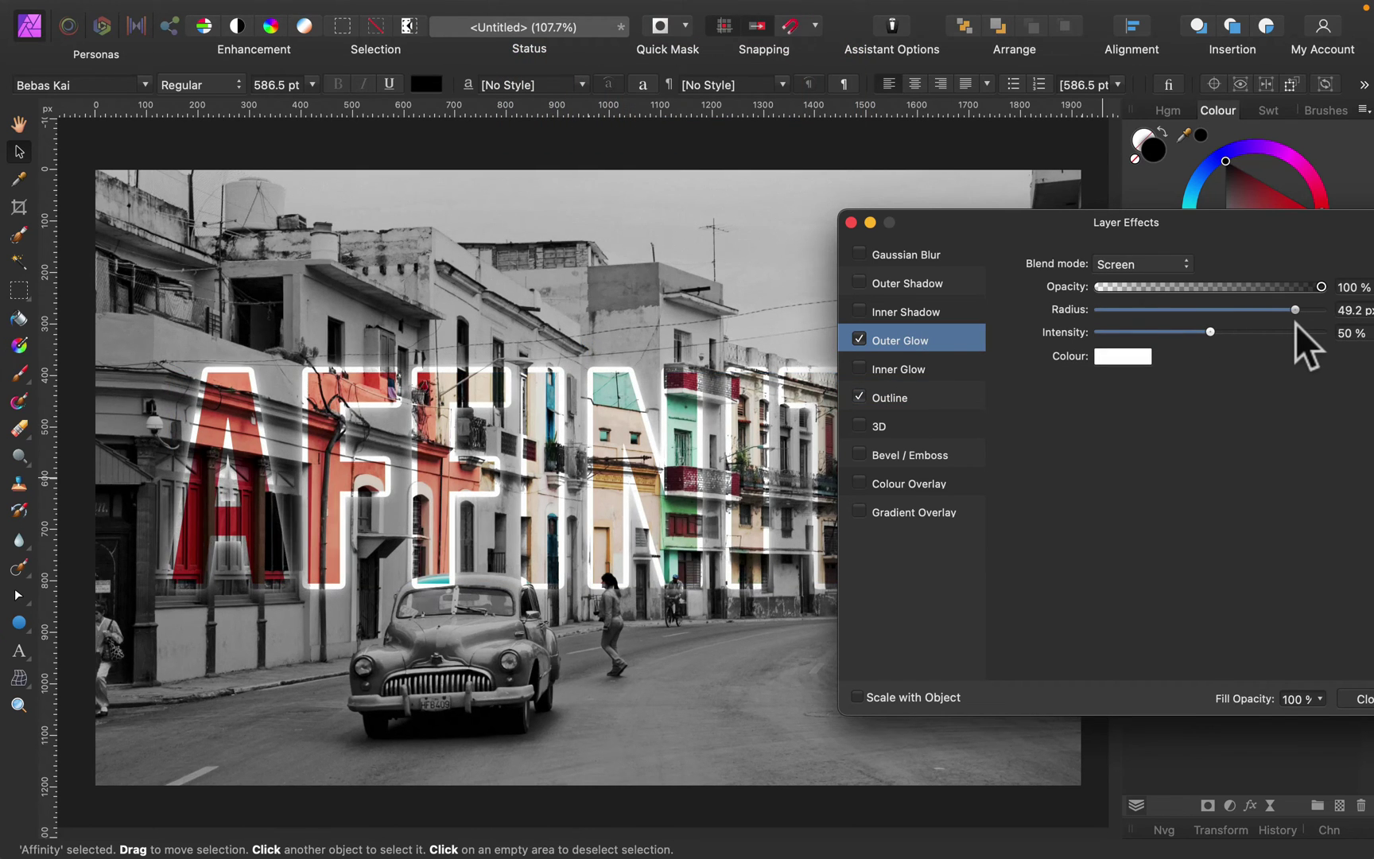
left_click_drag(1295, 324, 1298, 325)
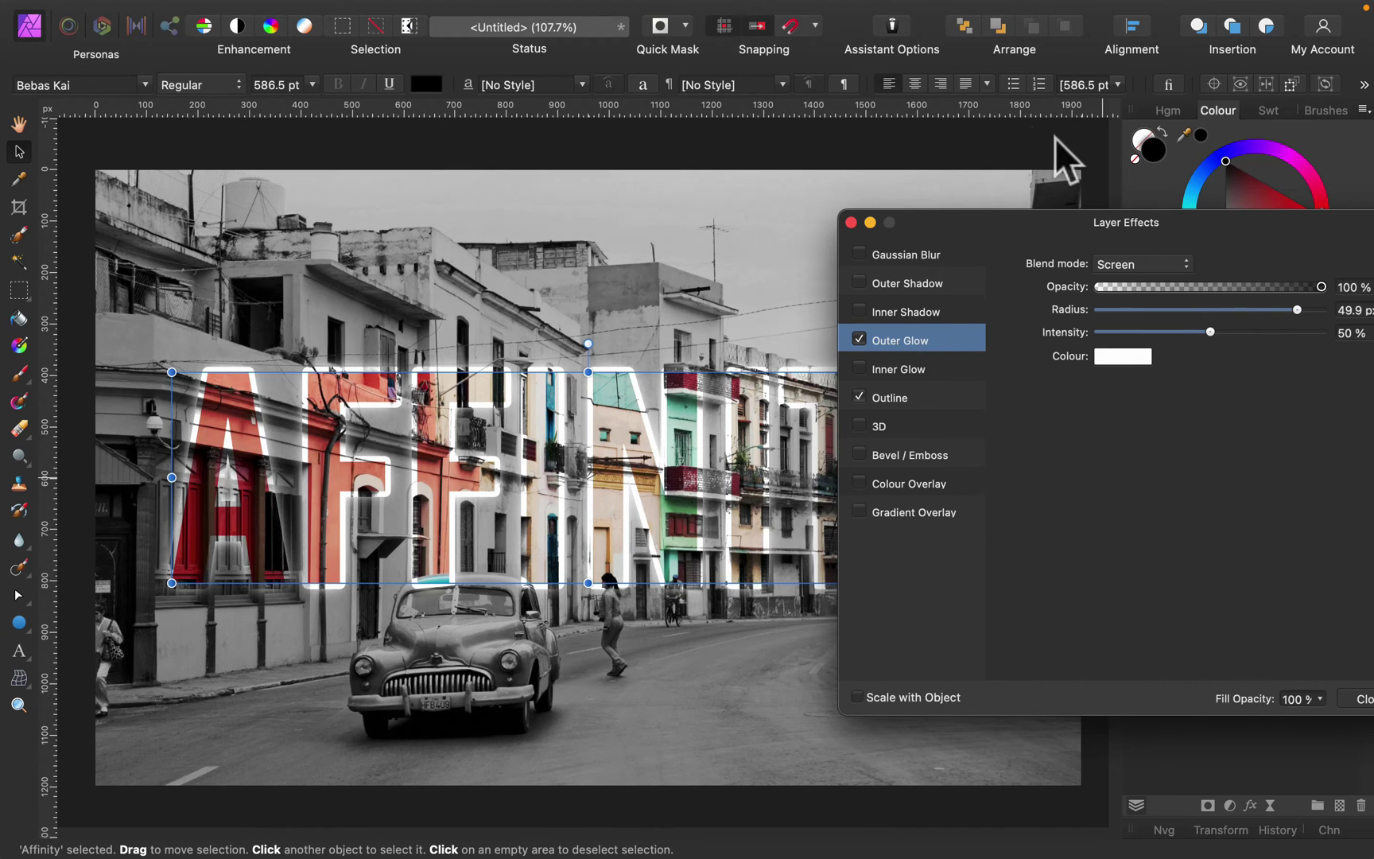
left_click_drag(1026, 220, 778, 182)
left_click(1135, 665)
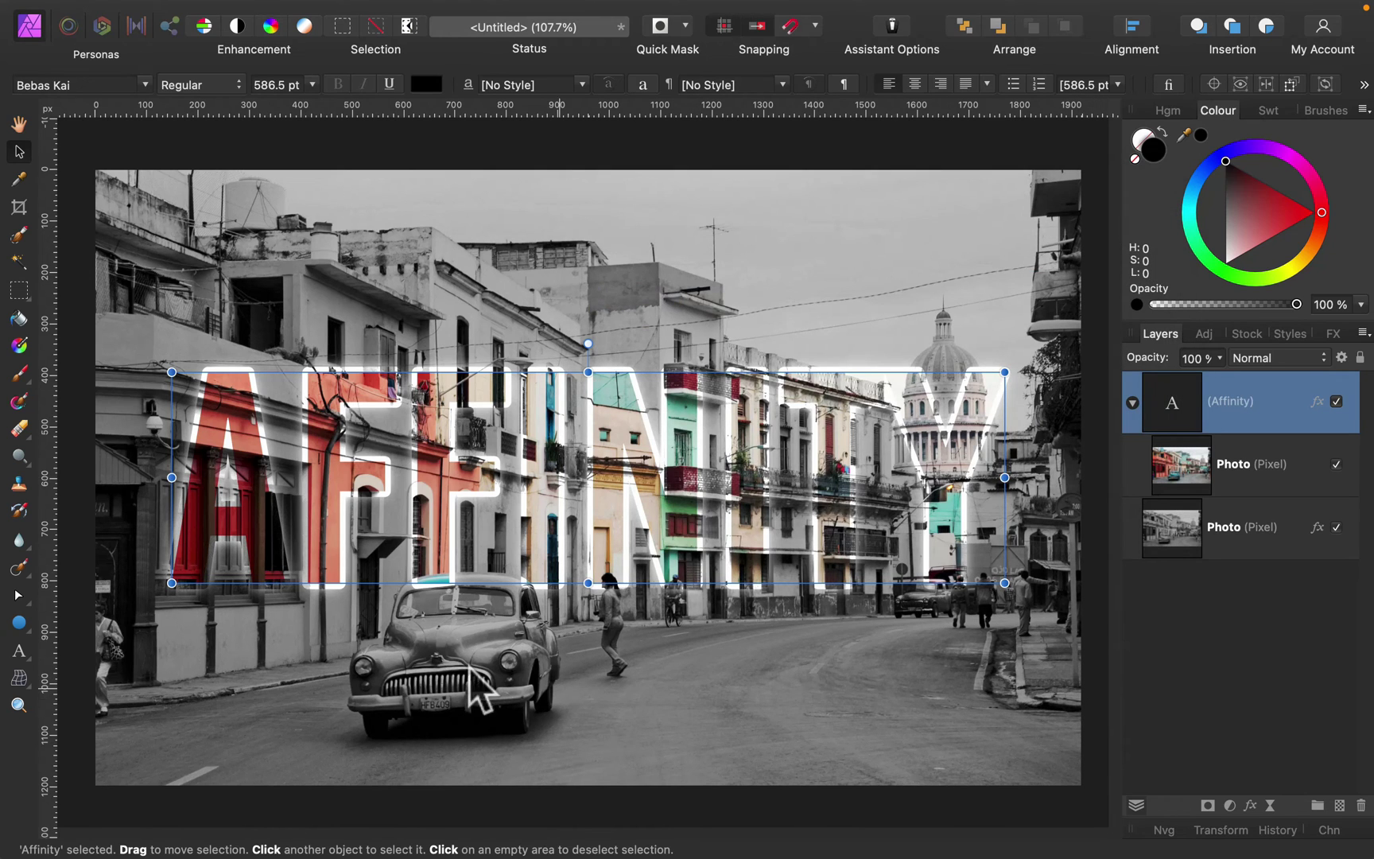
Apply a 2.8 px Gaussian Blur to the monochrome background photo and check its Colour Overlay.
left_click(1285, 521)
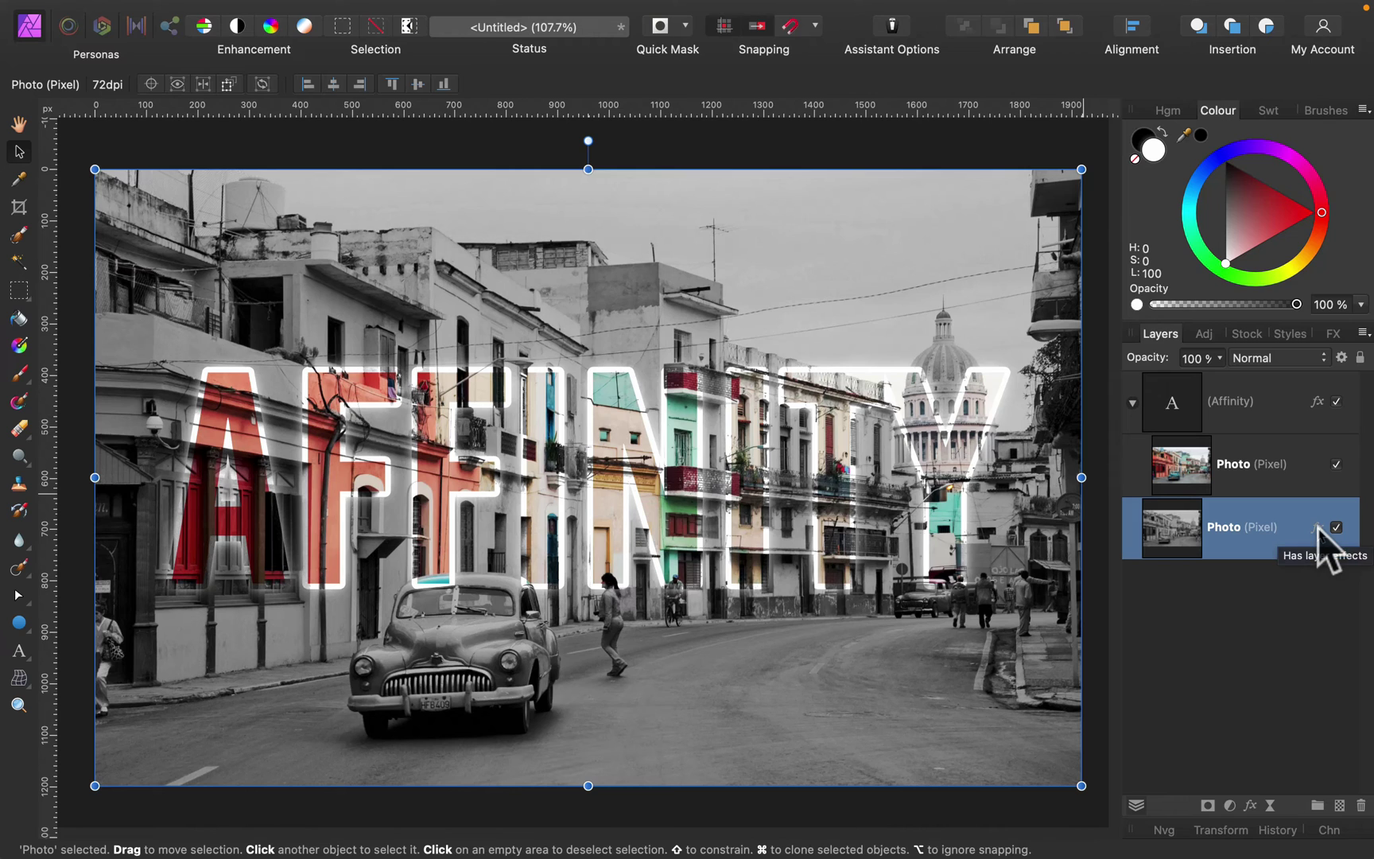
left_click(1317, 528)
left_click(610, 214)
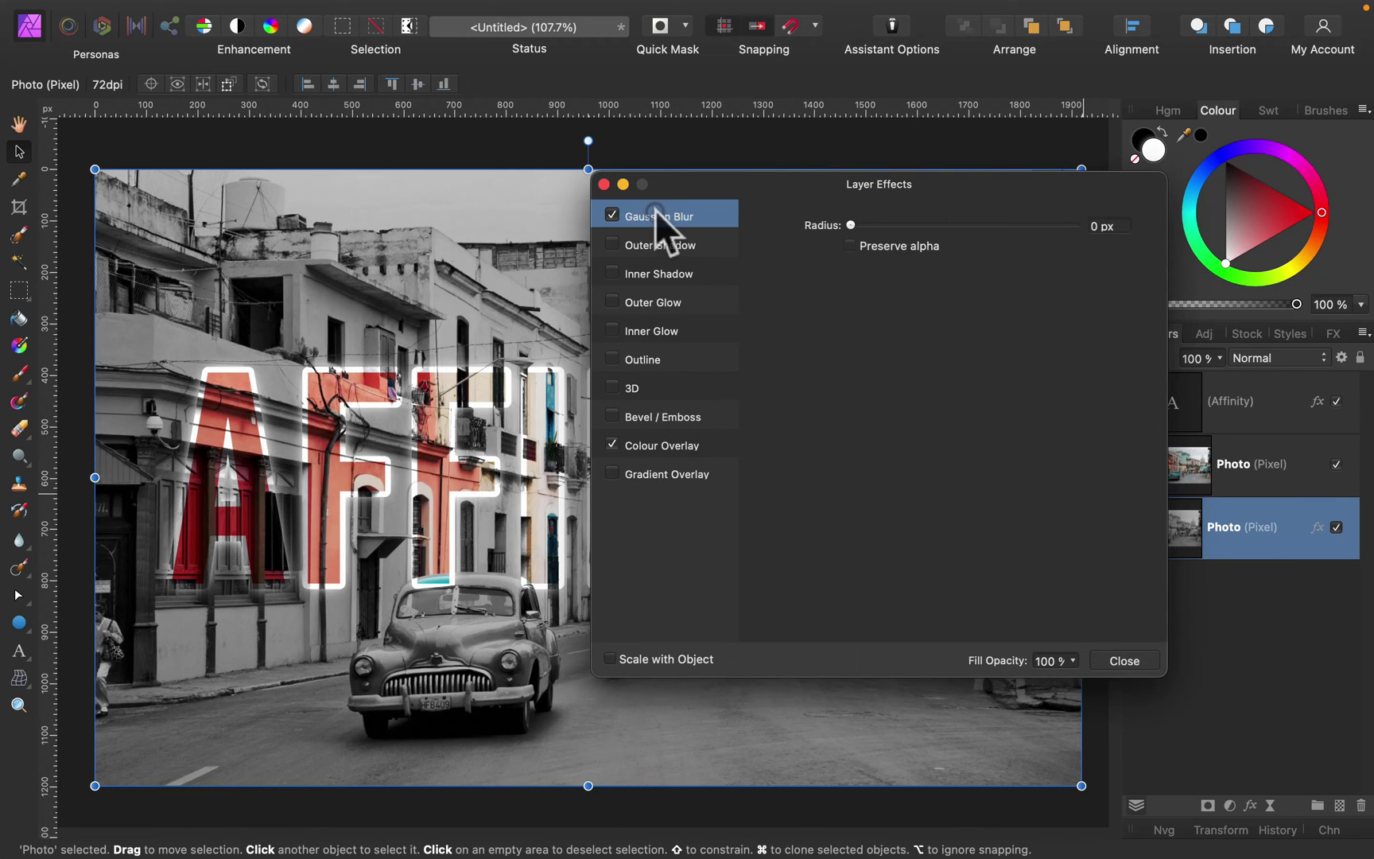
left_click(880, 224)
left_click_drag(879, 225, 921, 245)
left_click(705, 446)
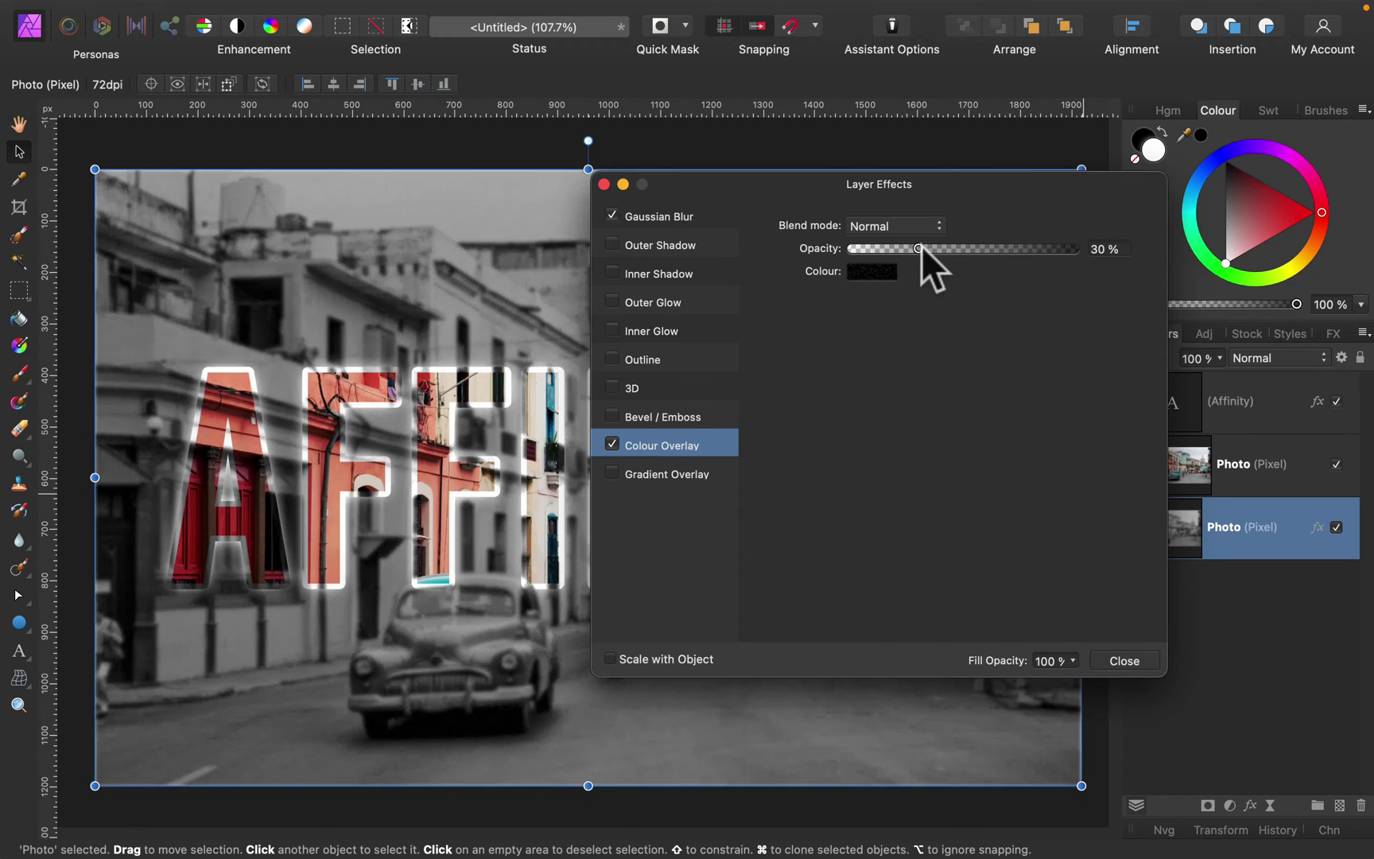
left_click(1124, 661)
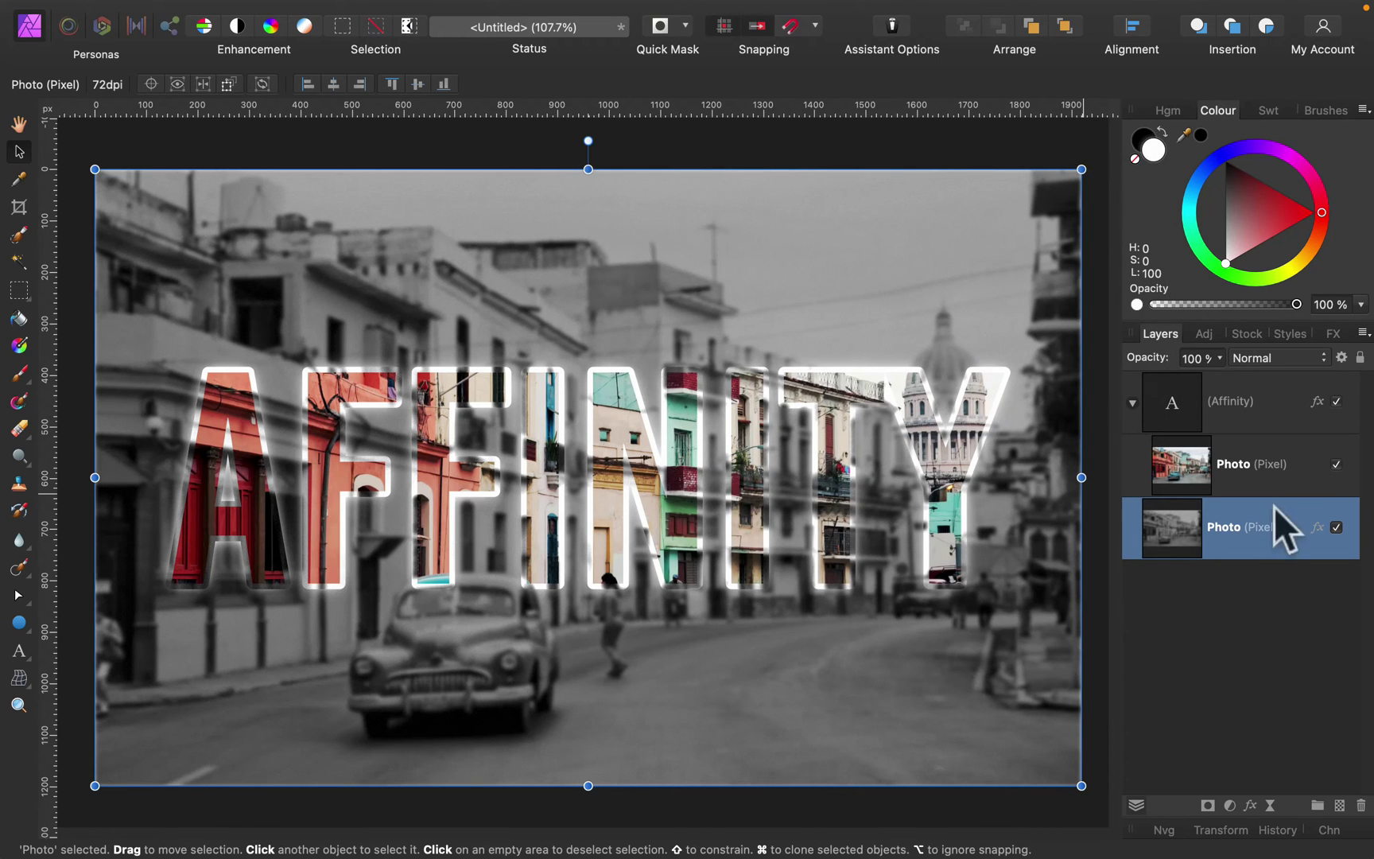
Add an Inner Shadow to the AFFINITY text: 32.7 px radius, Overlay blend, 100% opacity.
left_click(1270, 406)
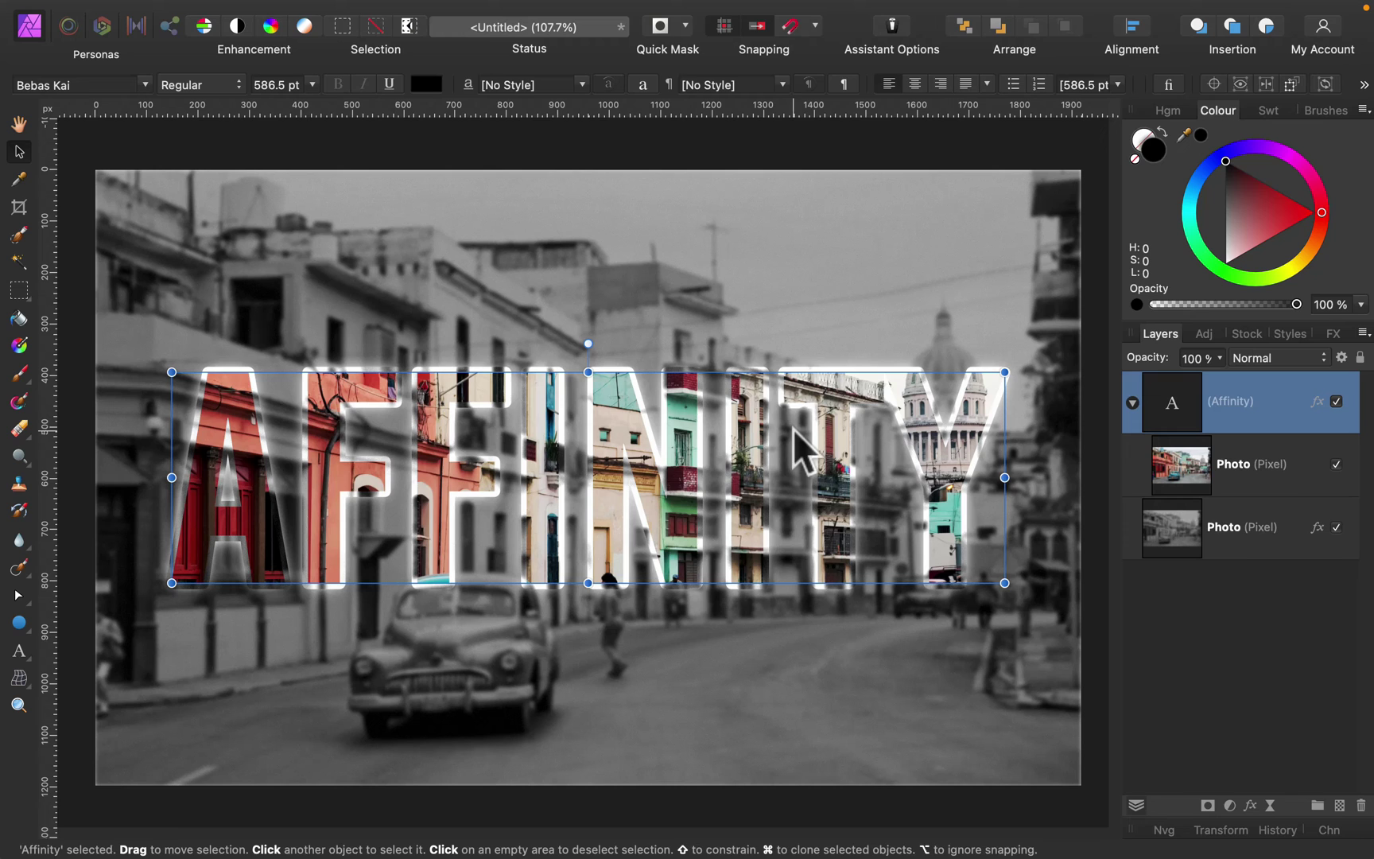
left_click(1286, 447)
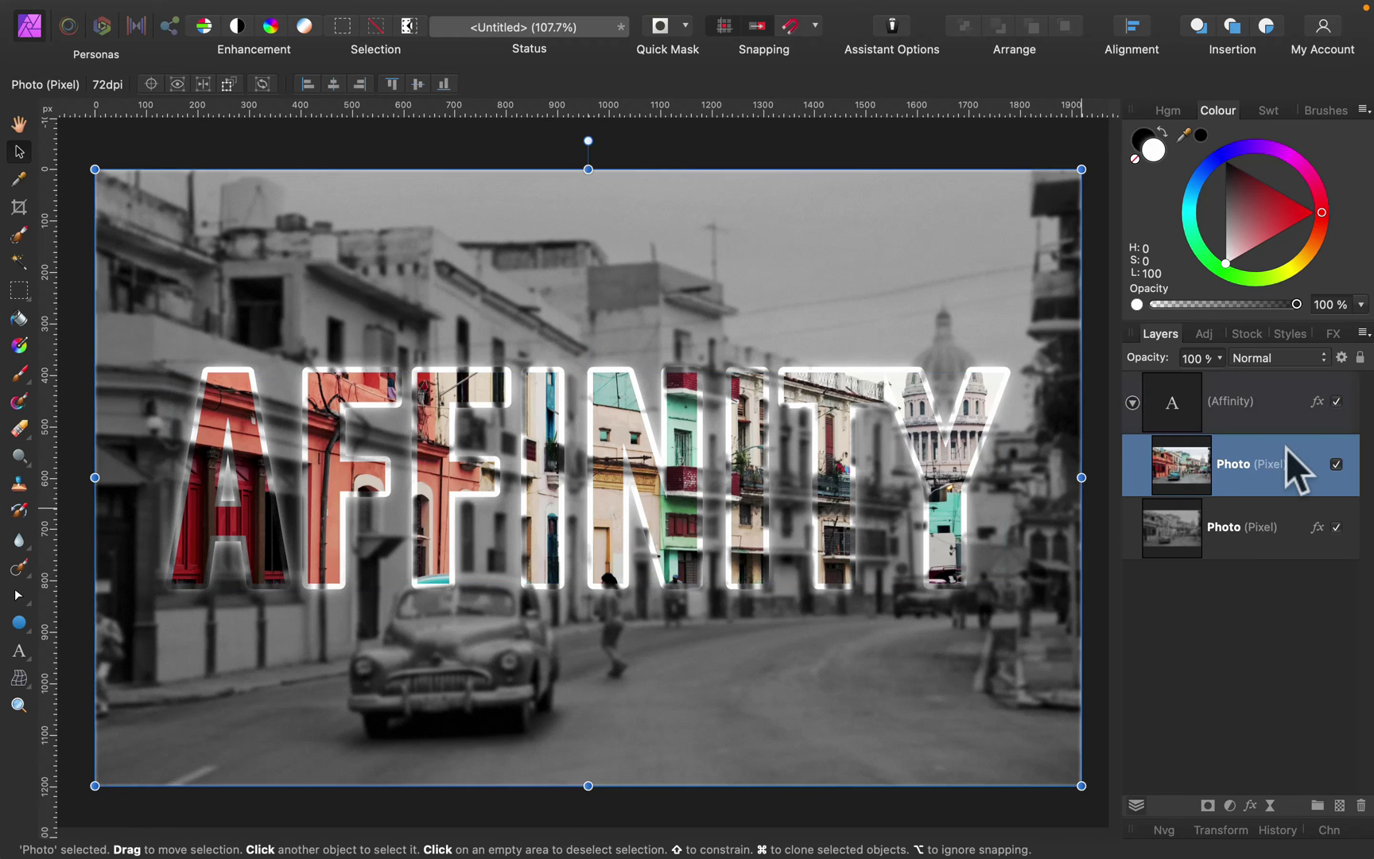
left_click(1286, 391)
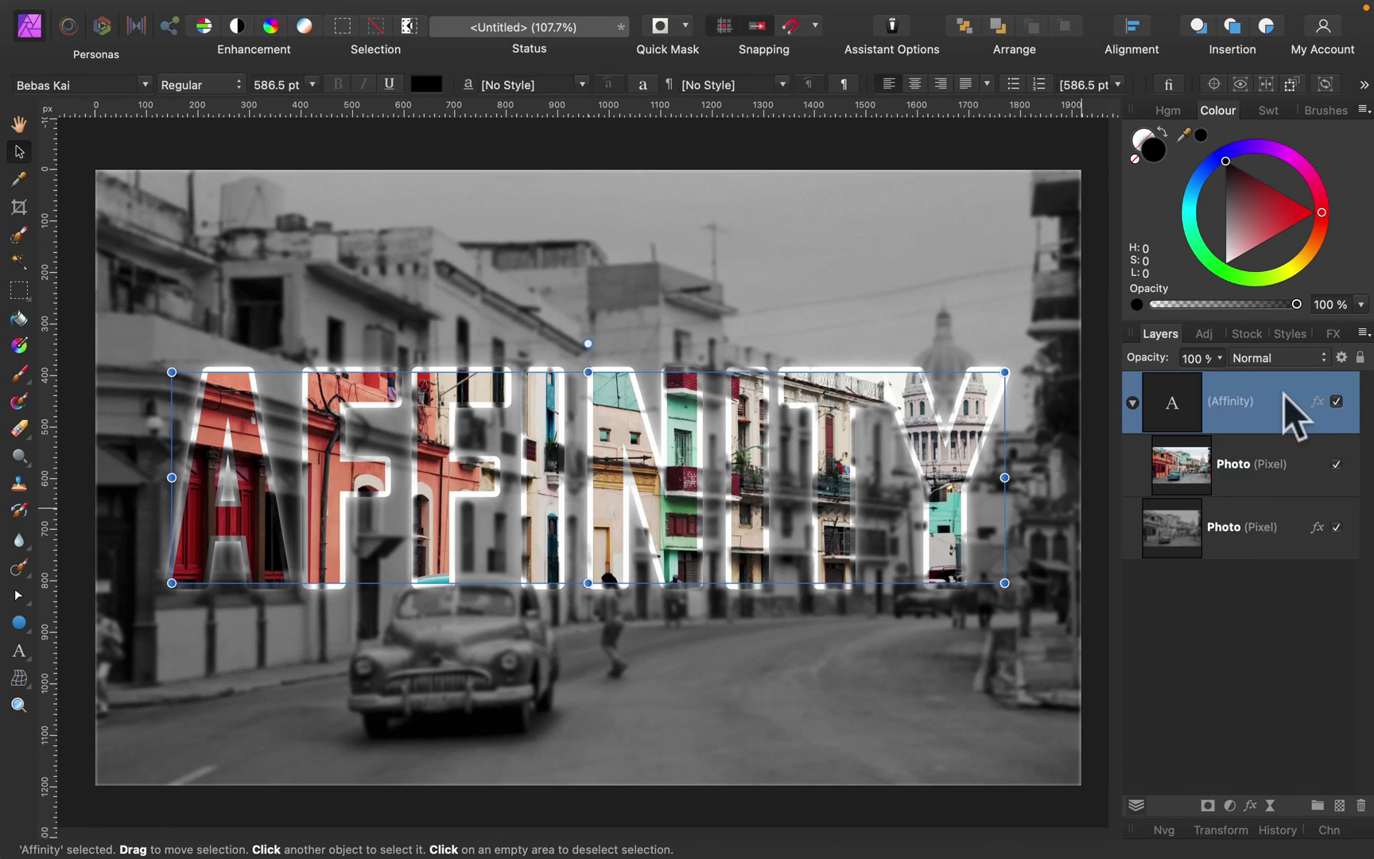
left_click(1318, 401)
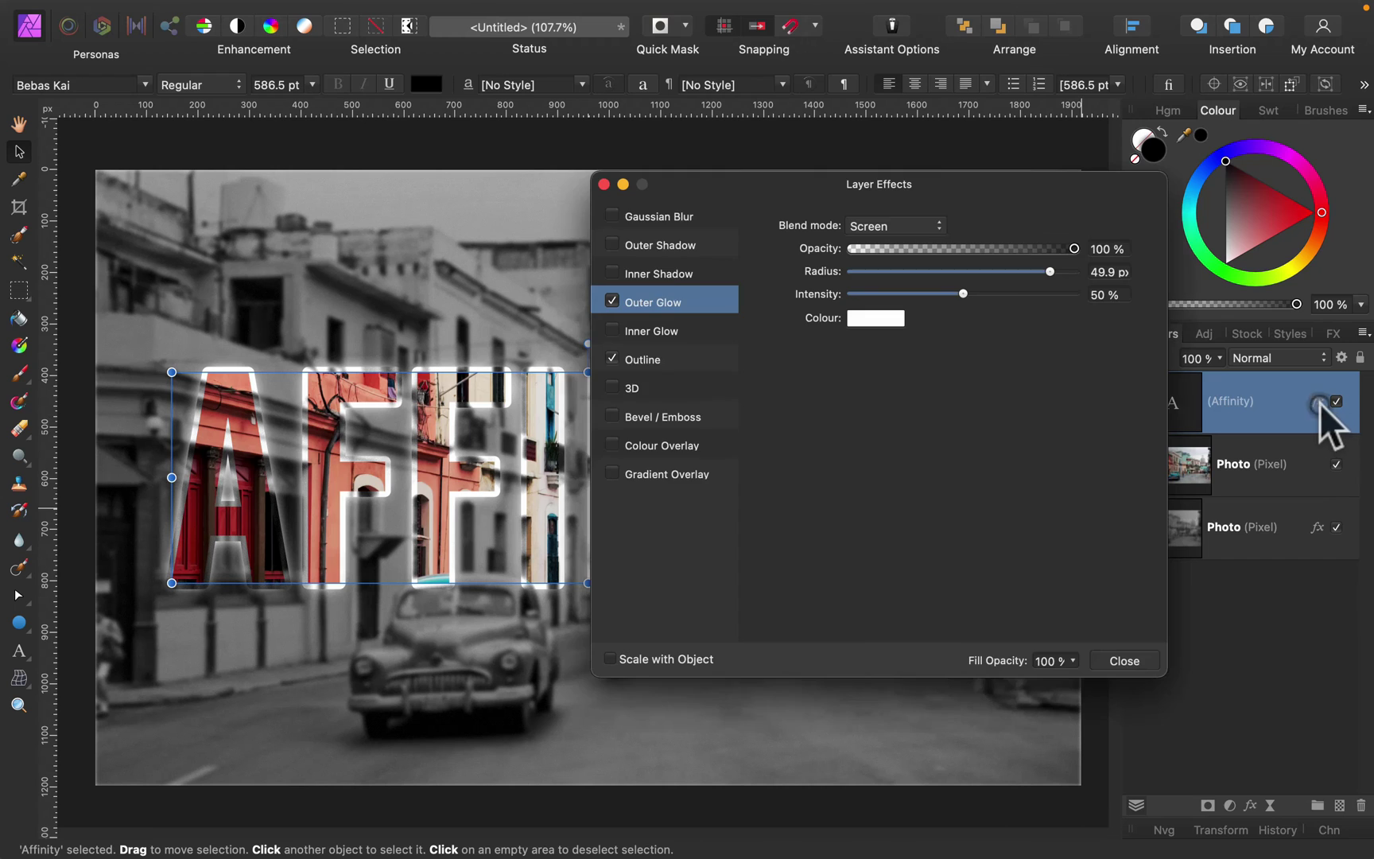
left_click(611, 272)
left_click_drag(873, 271, 1007, 275)
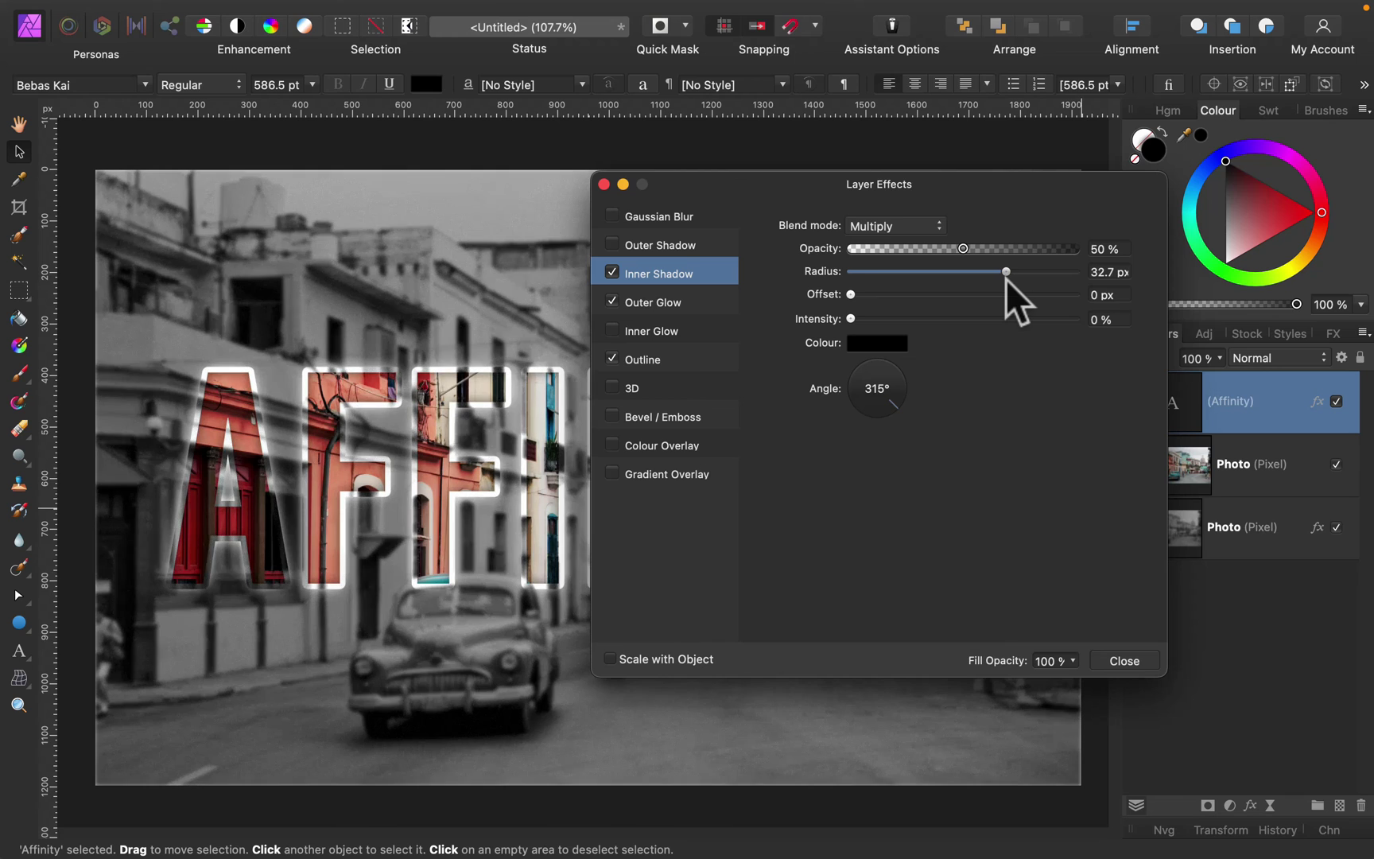
left_click(923, 229)
left_click(896, 429)
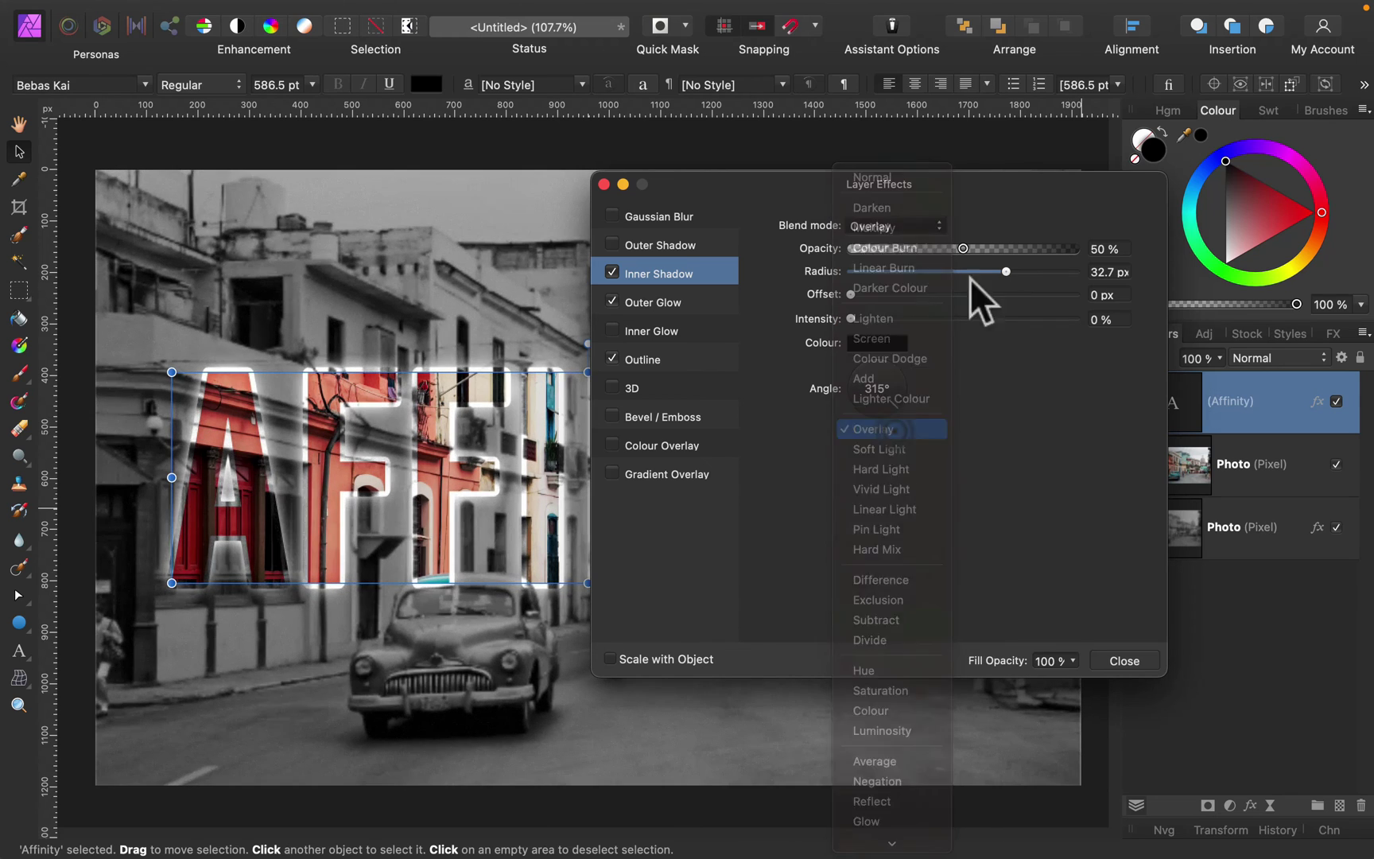
left_click_drag(1007, 249, 1205, 270)
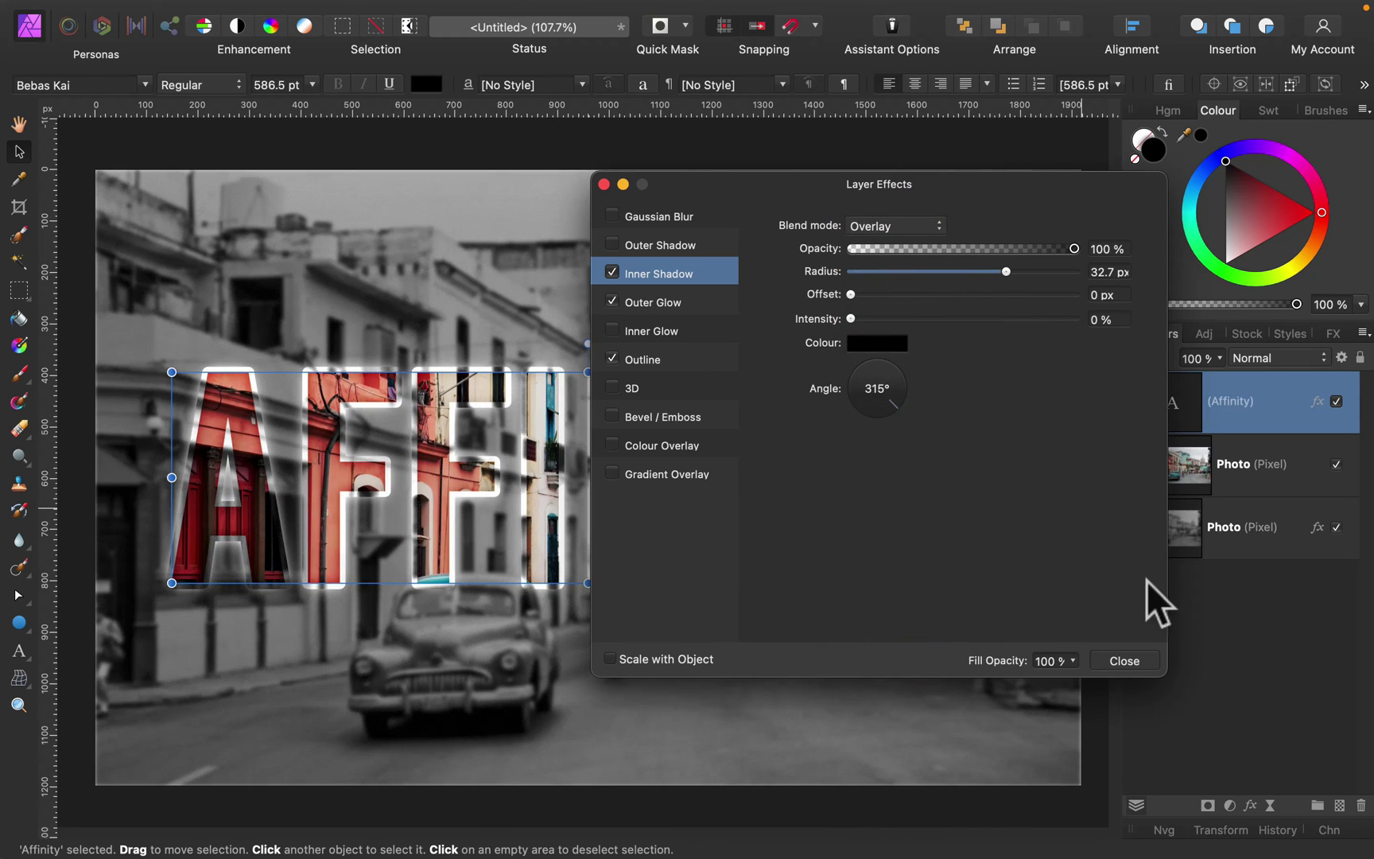
left_click(1127, 660)
left_click(1272, 619)
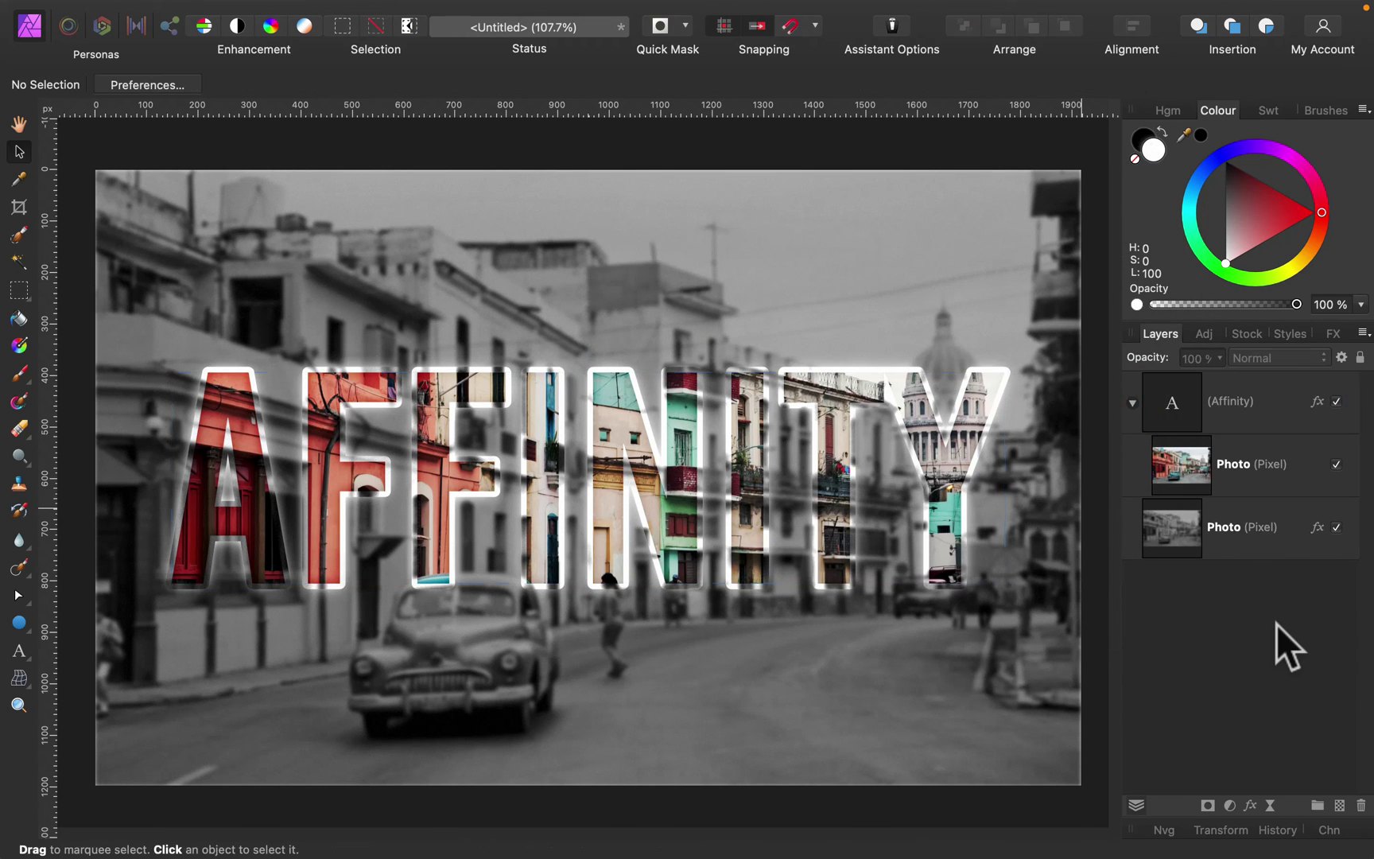